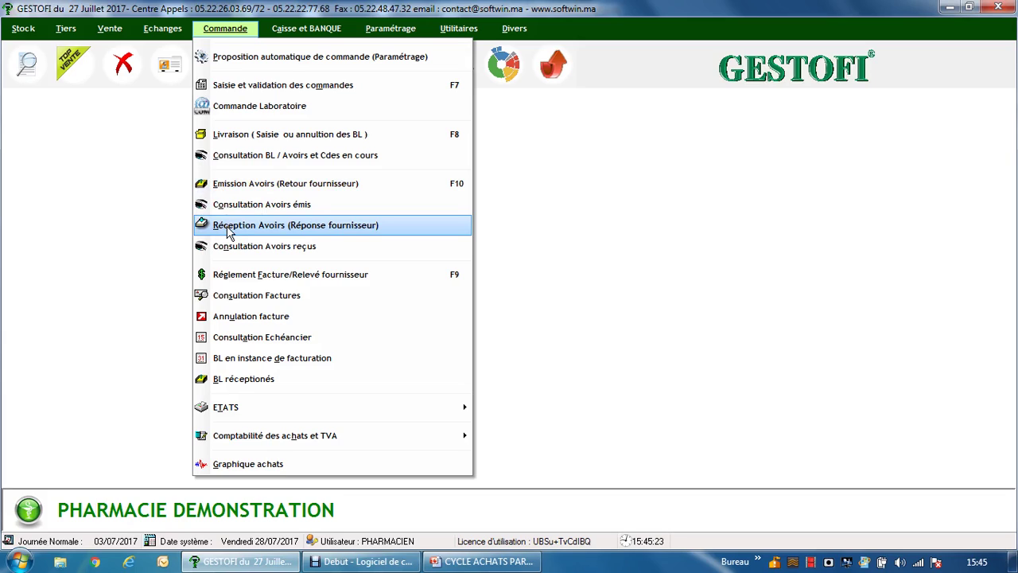
Open the form for issuing a supplier credit note and select ADDAX as the supplier.
click(95, 233)
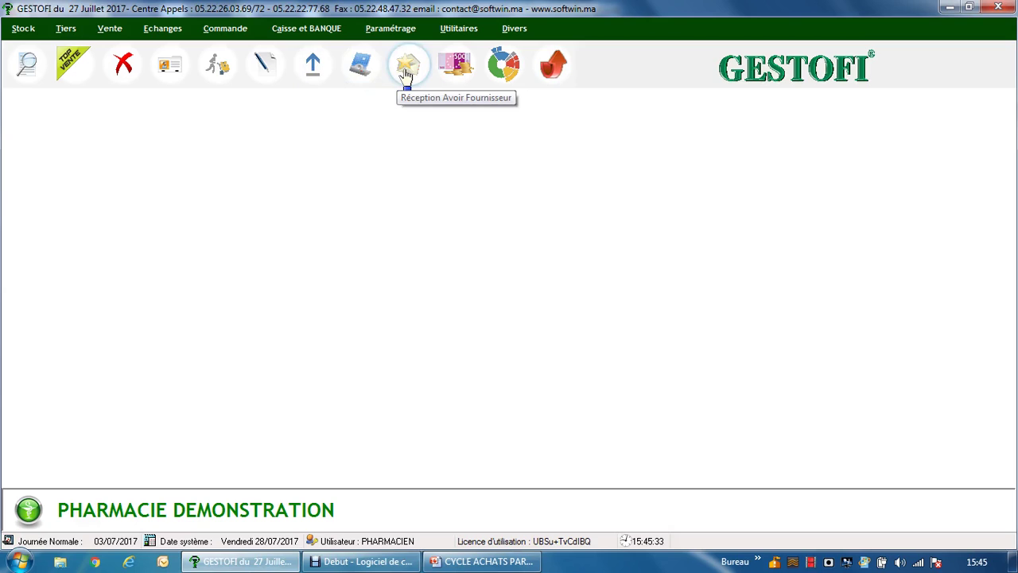
click(313, 65)
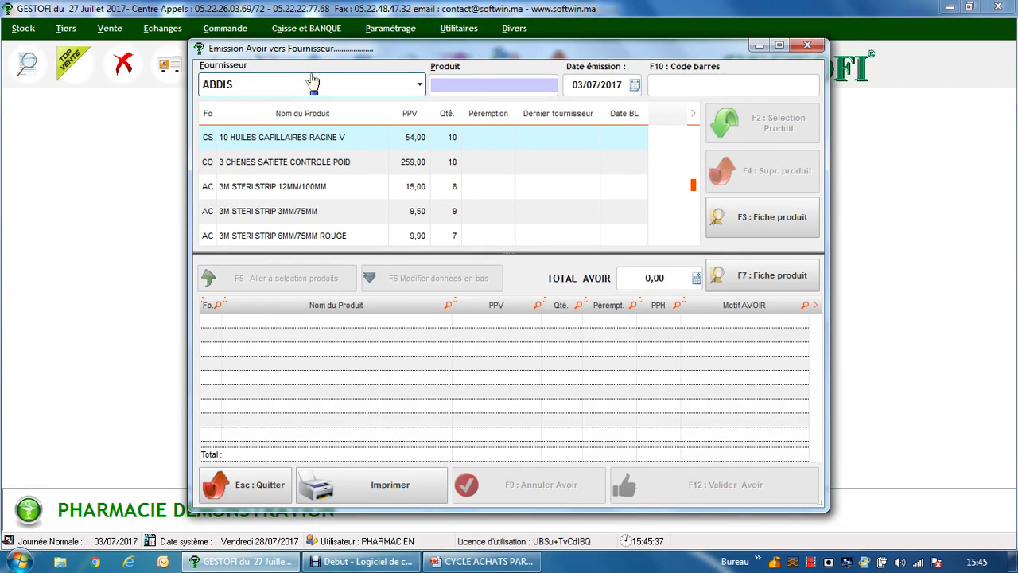
click(313, 82)
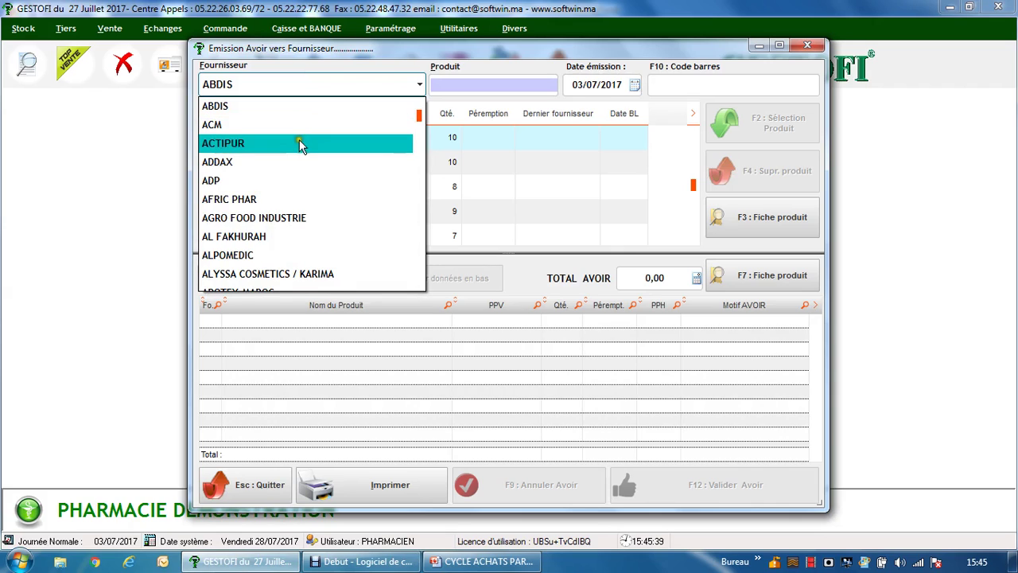
click(299, 161)
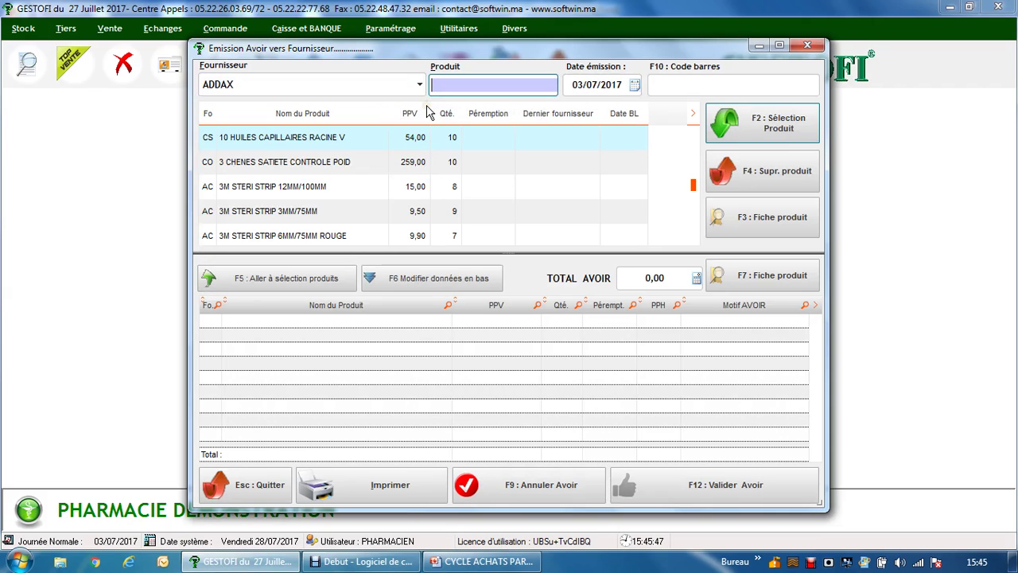
Find products starting with TER and add TERALITHE 250 MG / 100 CPS to the credit note with a quantity of 3.
text(H)
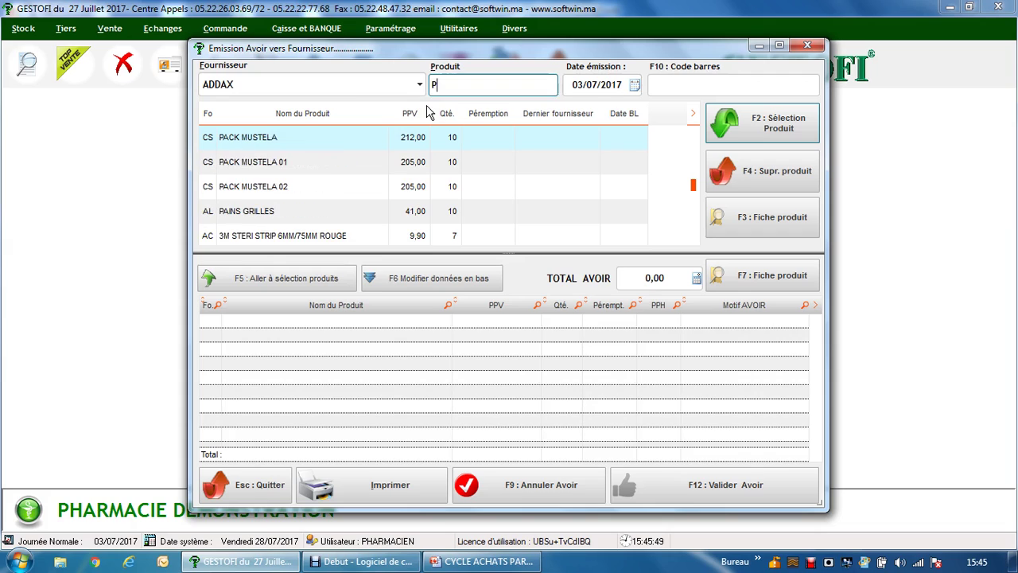
key(BackSpace)
text(TER)
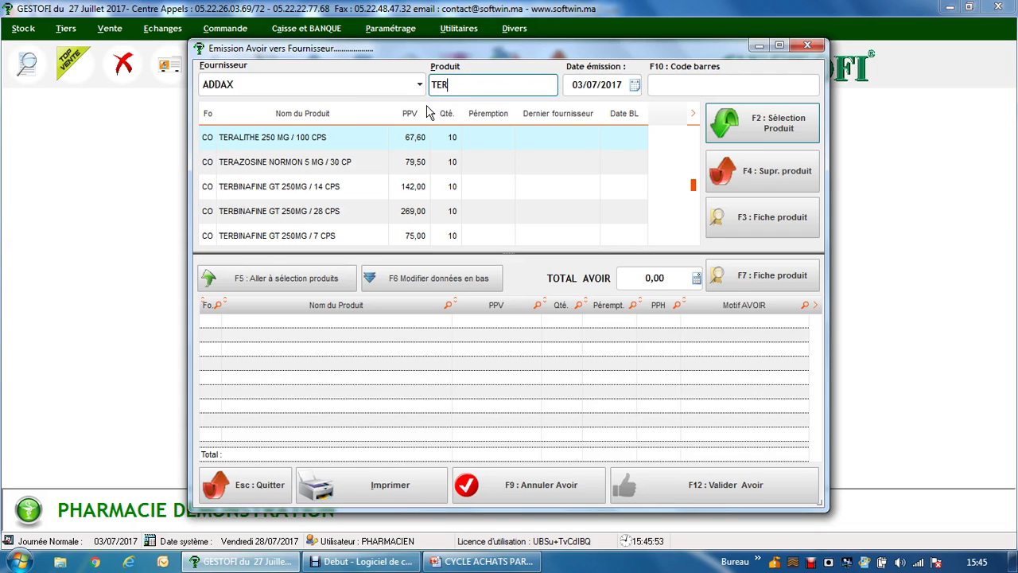
key(Return)
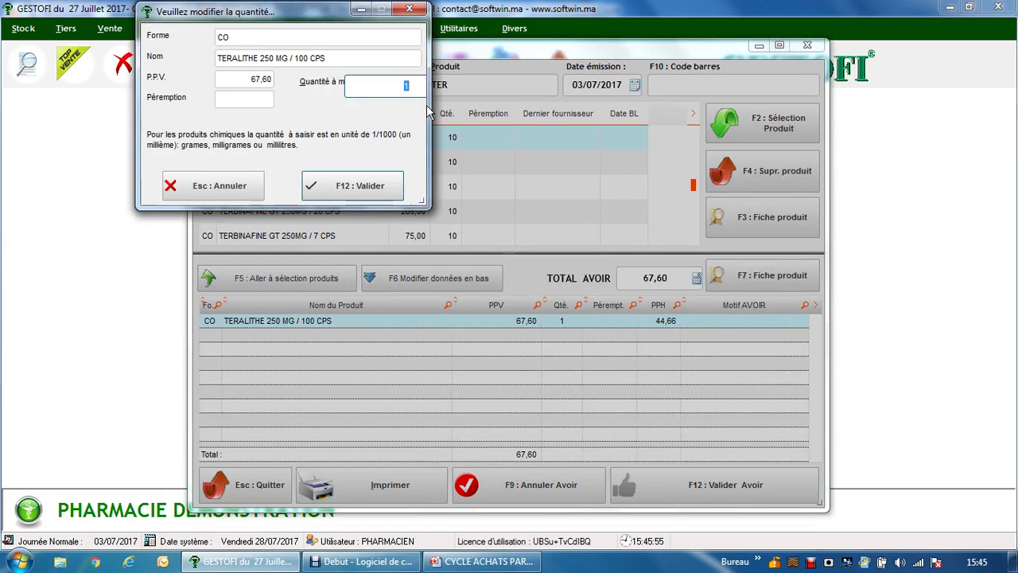
text(3)
key(Return)
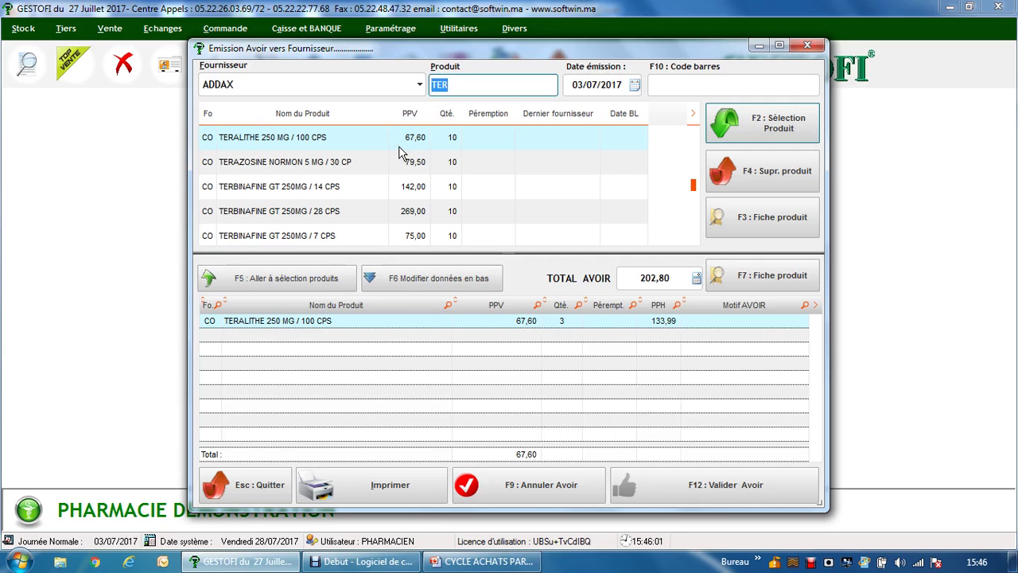
Find products starting with KO and add KOJICLAIRE CR ECLAIRCISSANTE to the credit note with a quantity of 2.
text(KO)
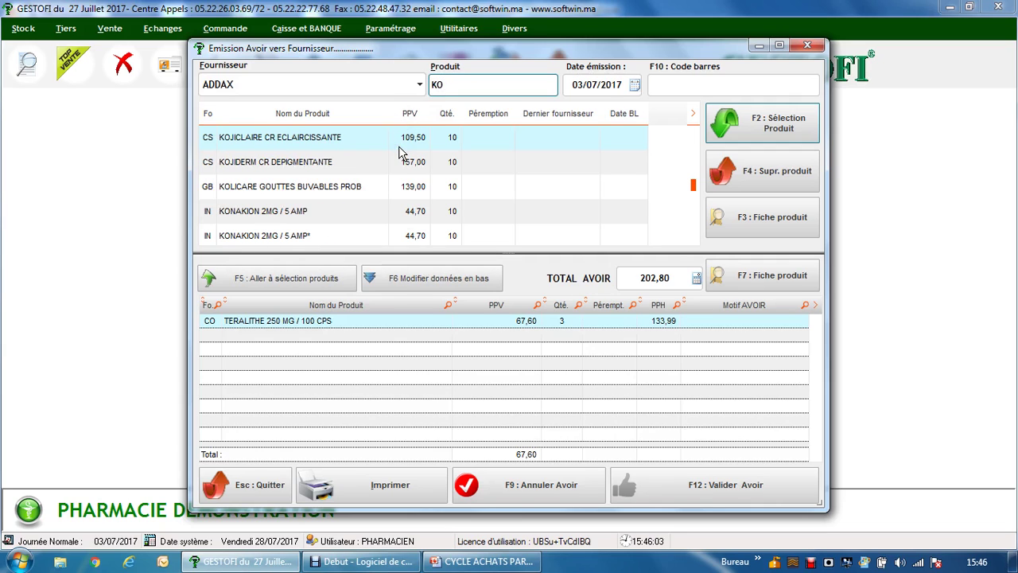
key(Return)
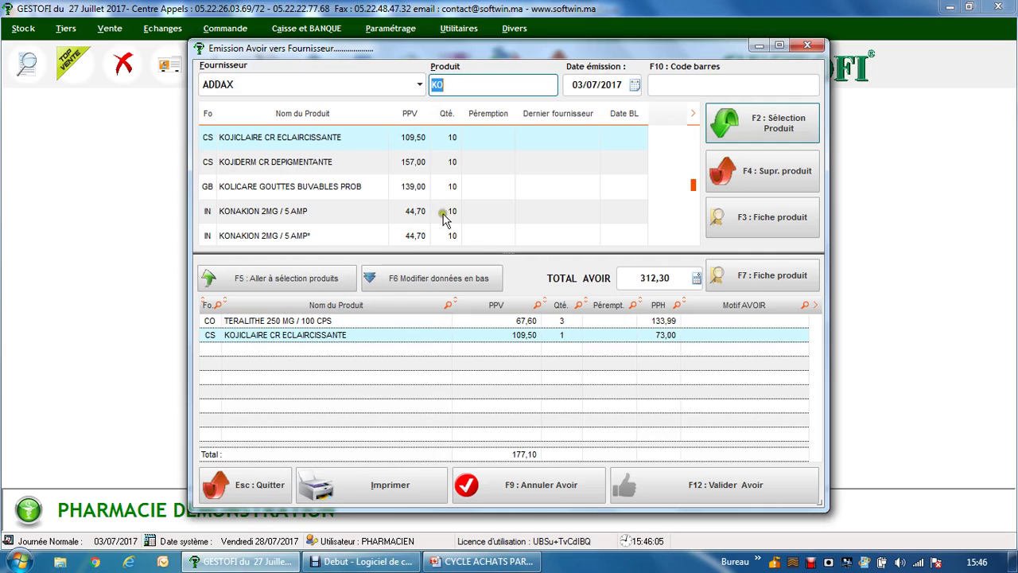
click(394, 277)
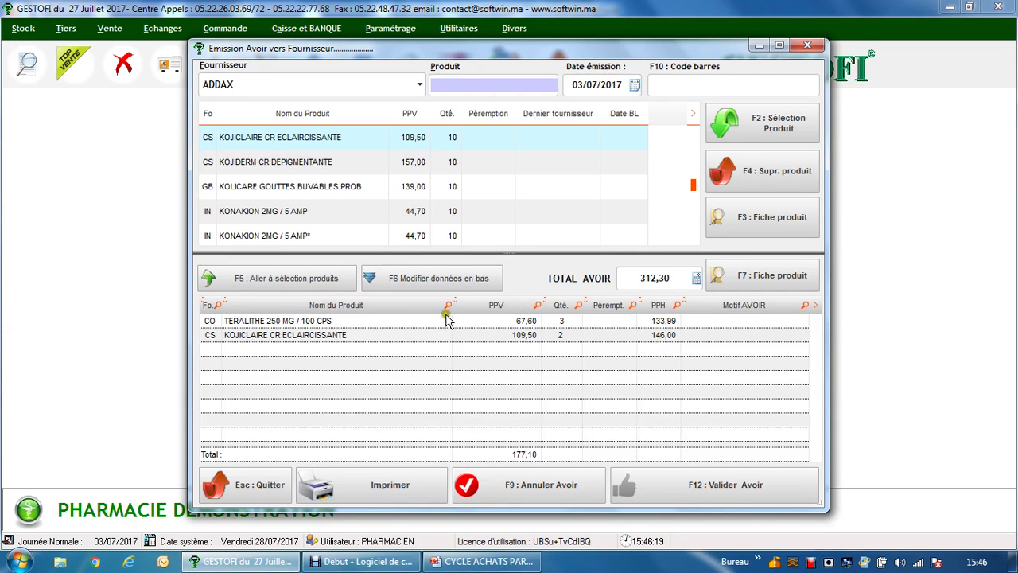
click(567, 334)
Enter "ERREUR SUR BL" as the credit note reason on the TERALITHE line.
click(800, 321)
click(795, 321)
text(ERREUR )
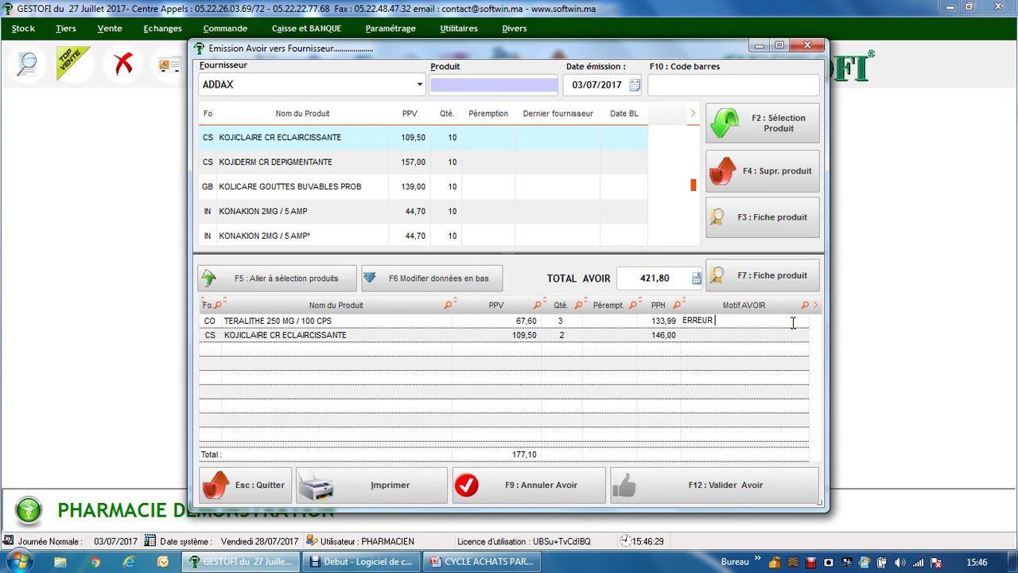
text(SUR BL)
click(660, 88)
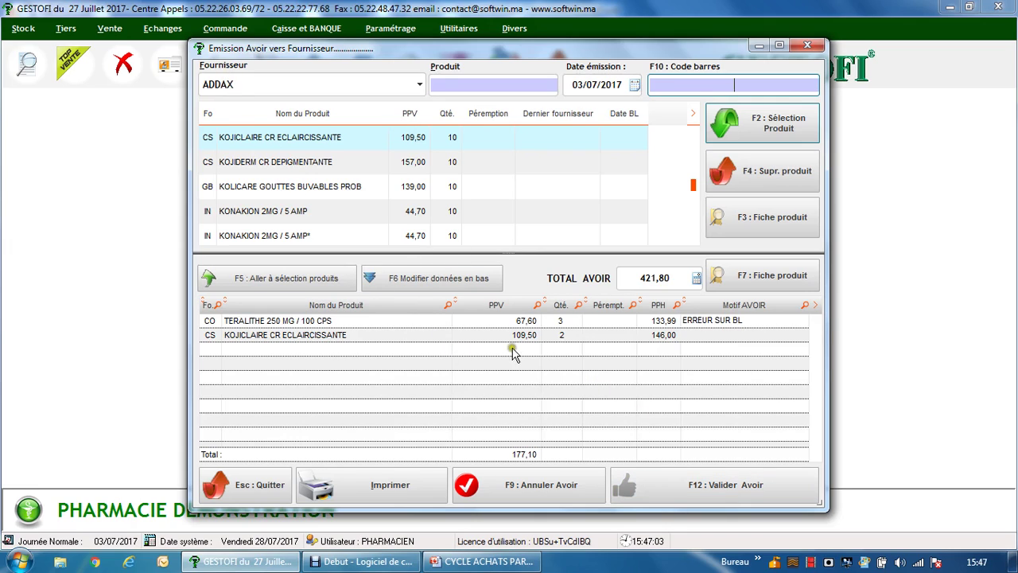
Validate the ADDAX credit note, confirm the validation and close the issuing form.
click(701, 489)
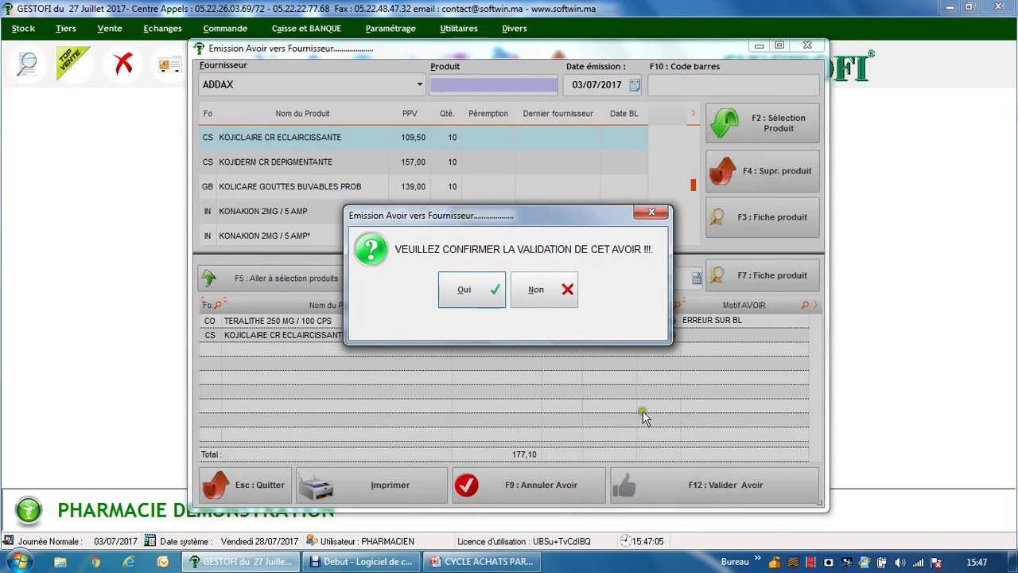
click(493, 297)
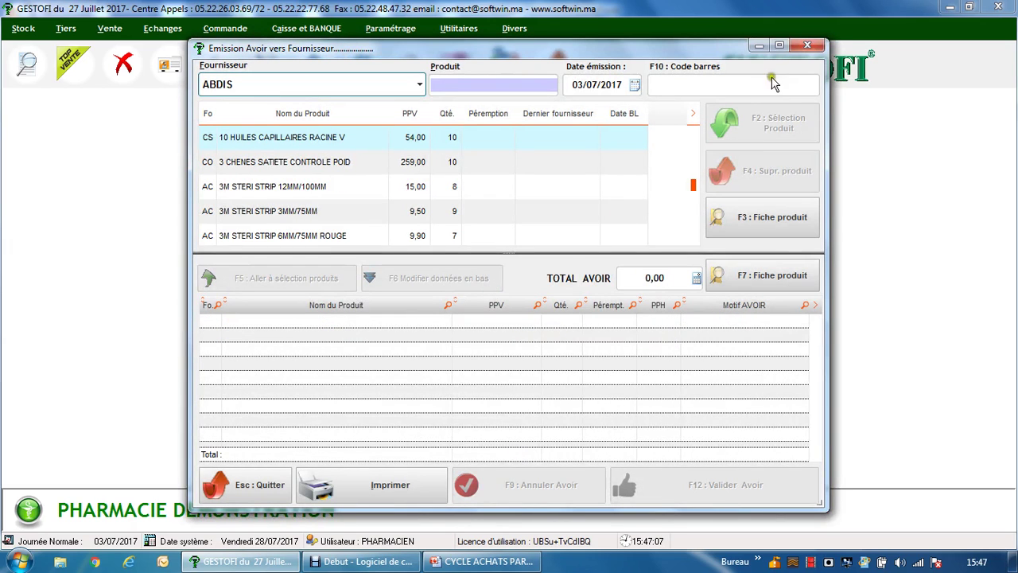
click(807, 45)
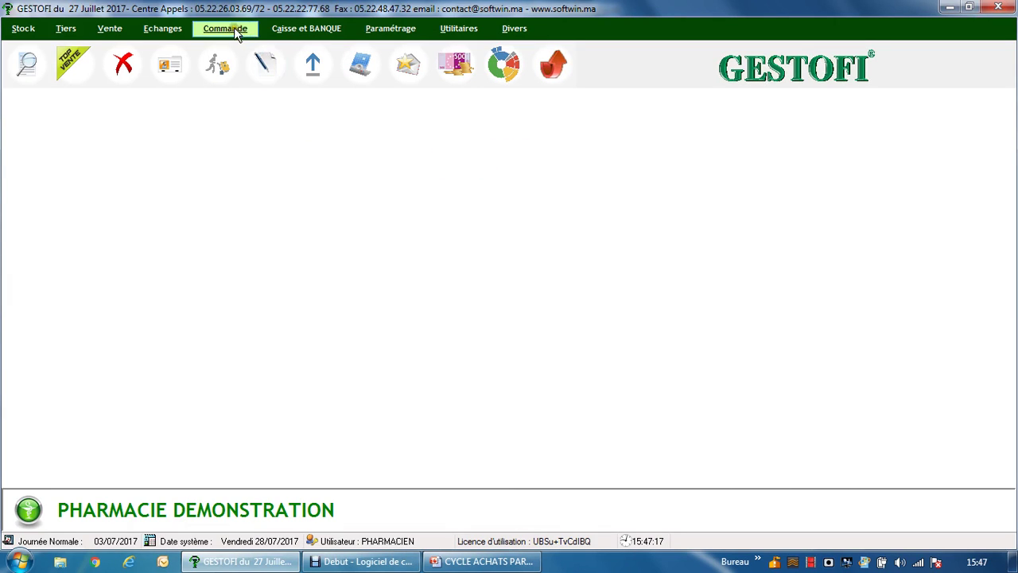
Open the supplier credit note reception form, select ADDAX and enter credit note number 7888, keeping the proposed date.
click(409, 68)
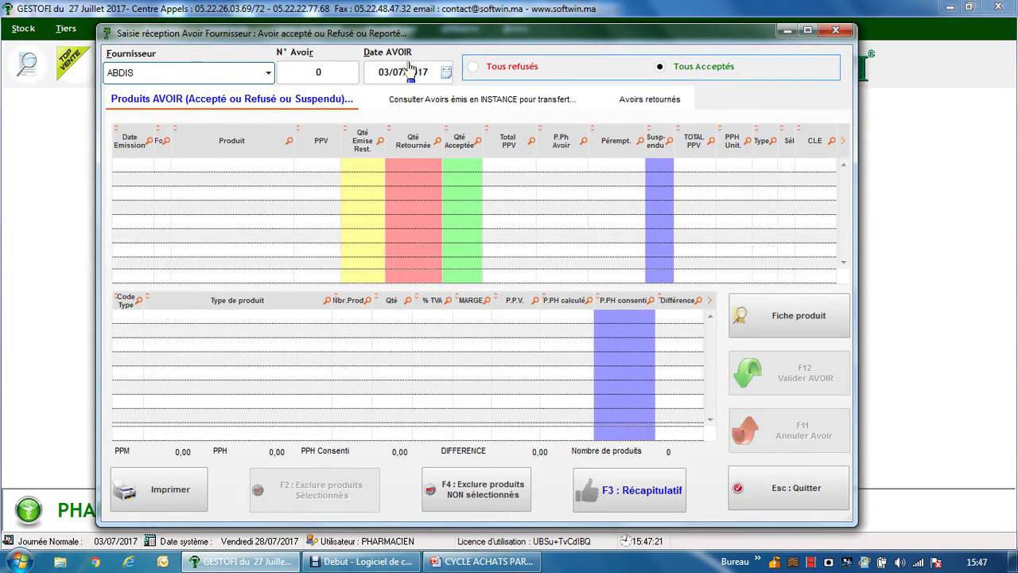
click(269, 74)
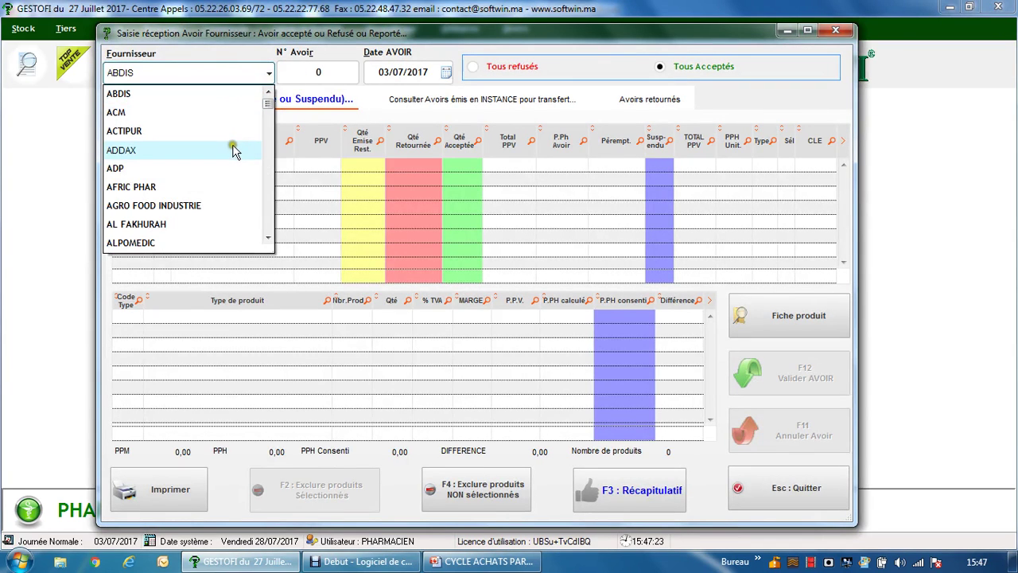
click(233, 150)
click(306, 77)
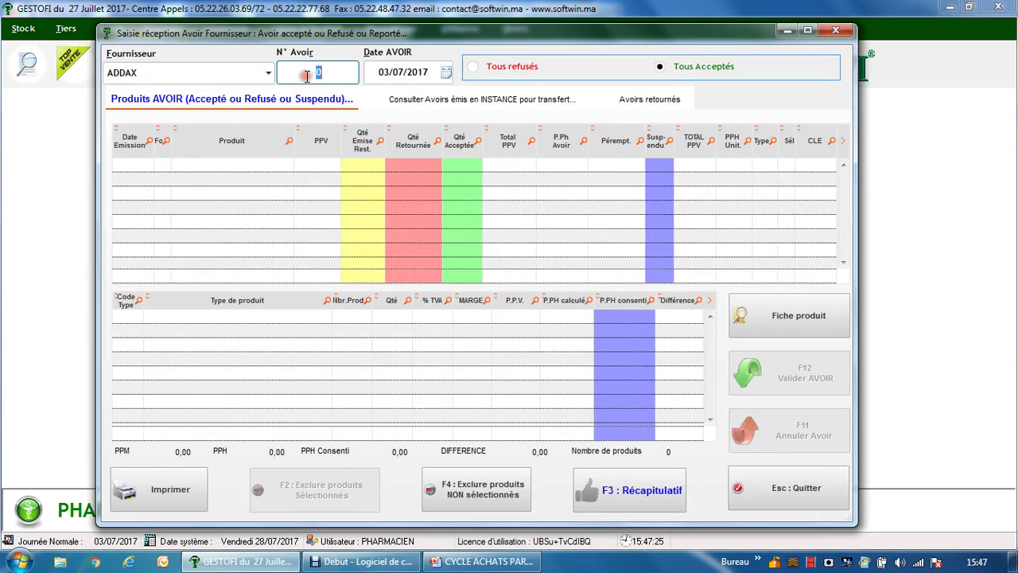
text(7888)
key(Tab)
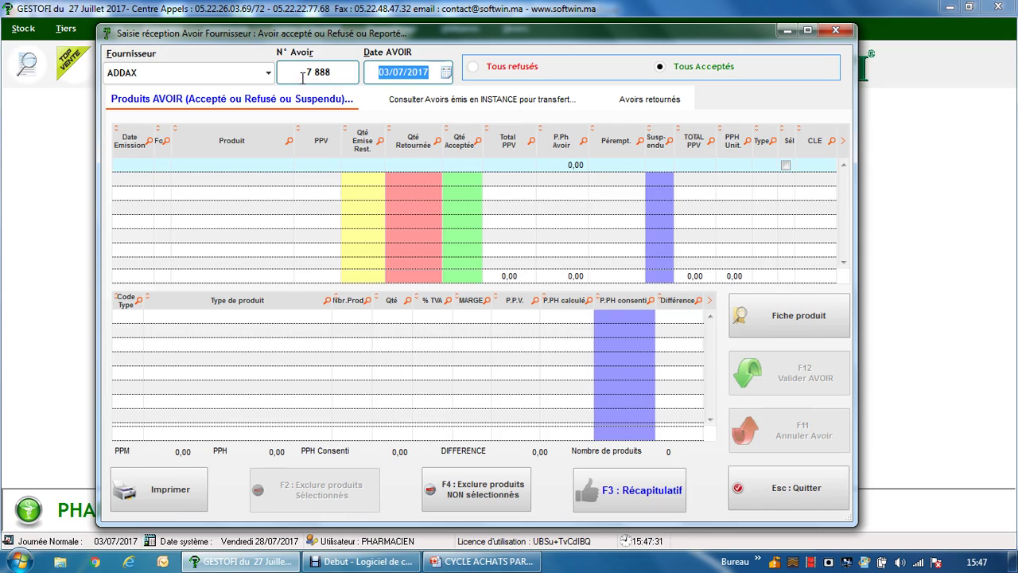
key(Tab)
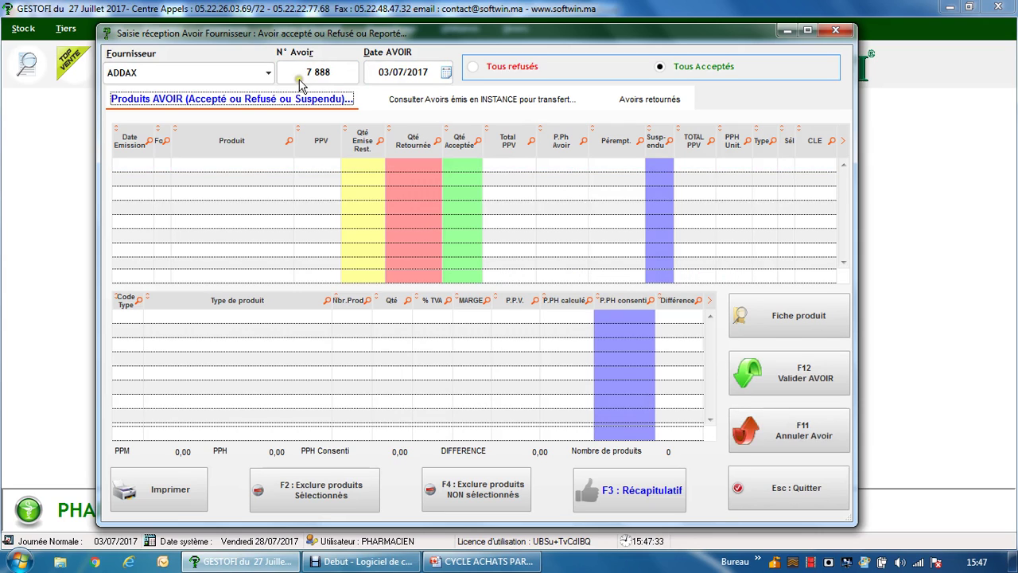
Display the issued credit notes pending transfer and examine the TERALITHE and KOJICLAIRE lines.
click(398, 103)
click(351, 168)
click(359, 182)
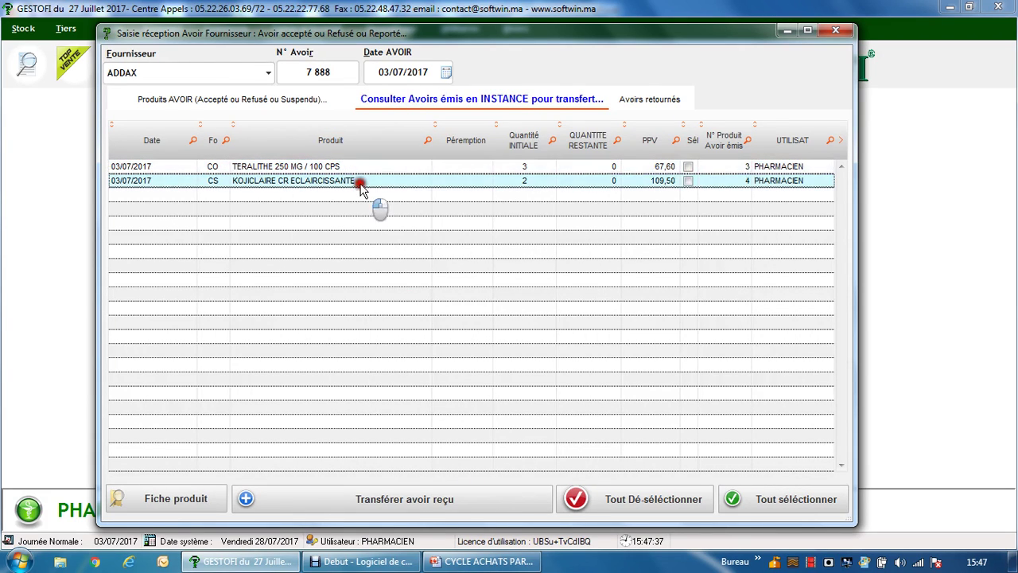
click(362, 166)
click(364, 181)
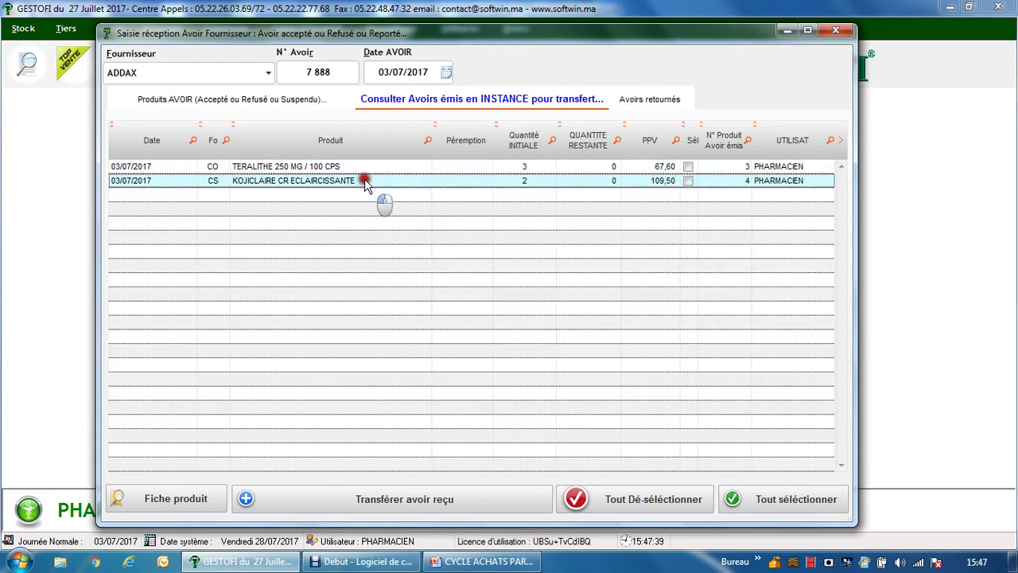
click(368, 168)
click(374, 181)
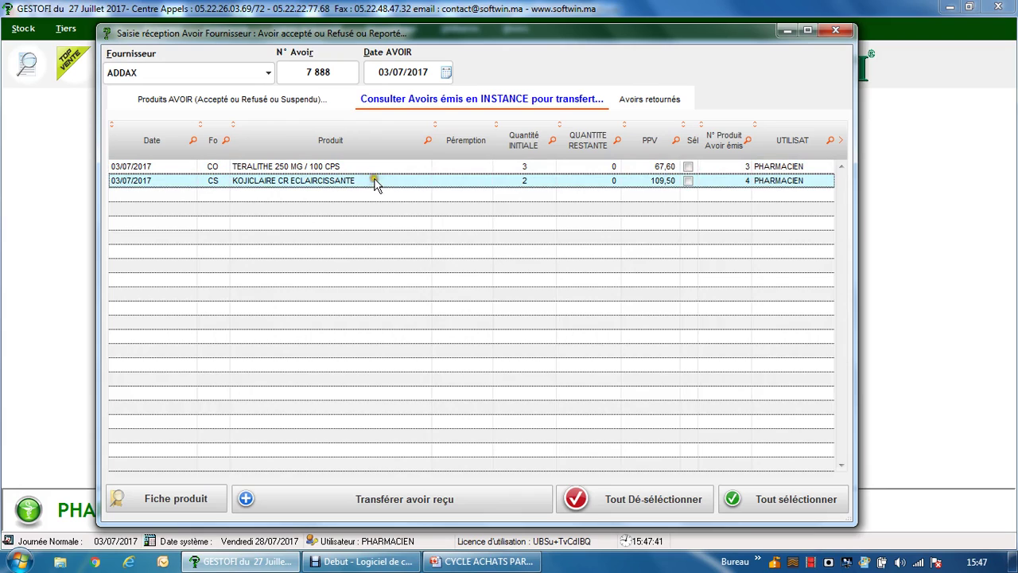
click(372, 167)
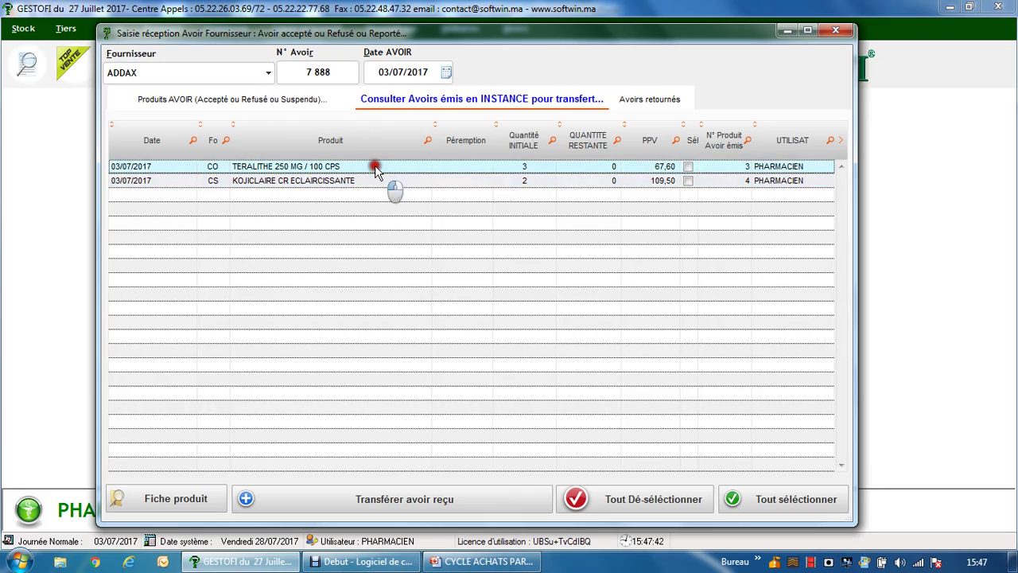
Select both the TERALITHE and KOJICLAIRE lines and transfer them to the received credit note.
click(687, 167)
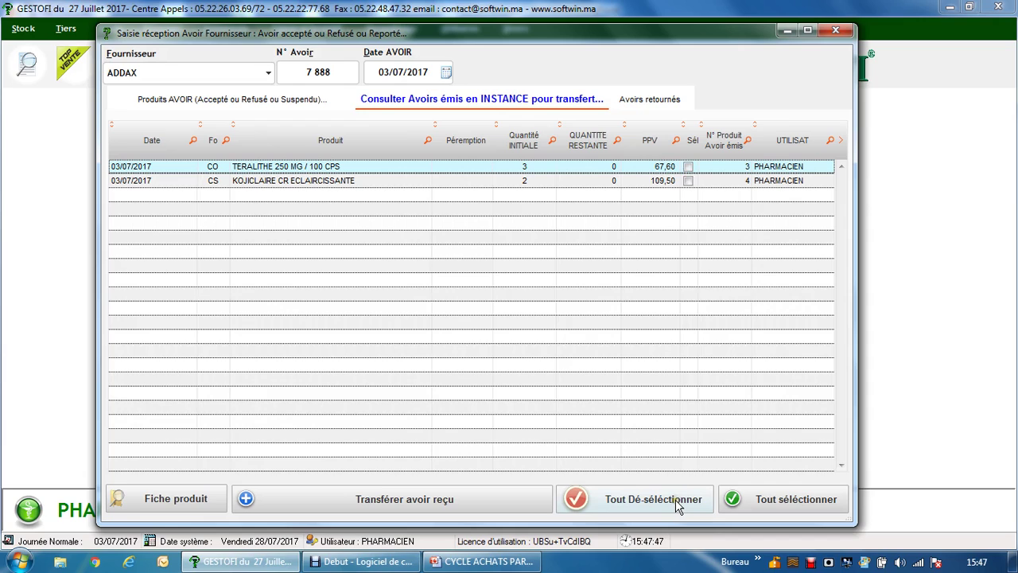
click(741, 498)
click(688, 182)
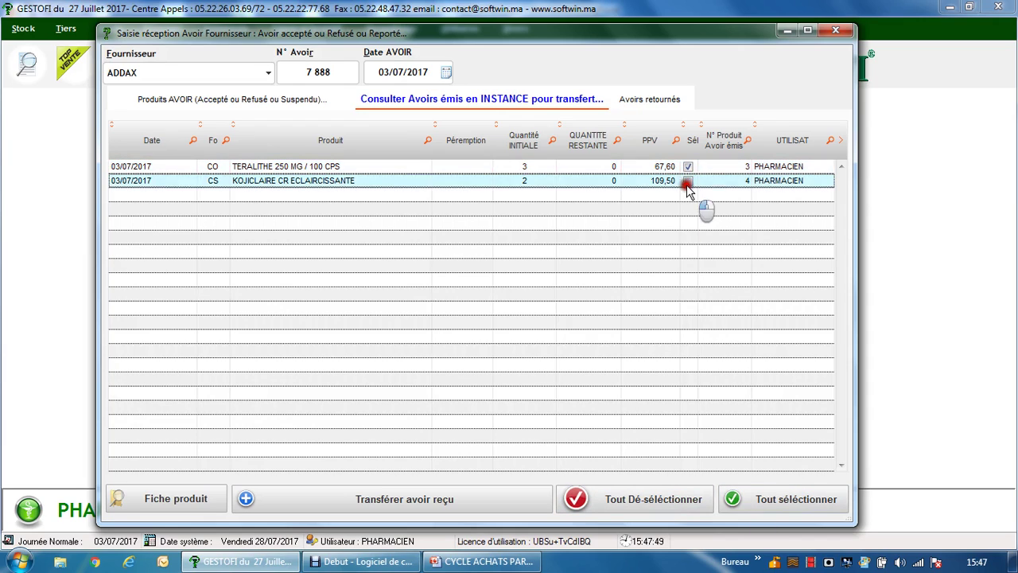
click(687, 166)
click(687, 181)
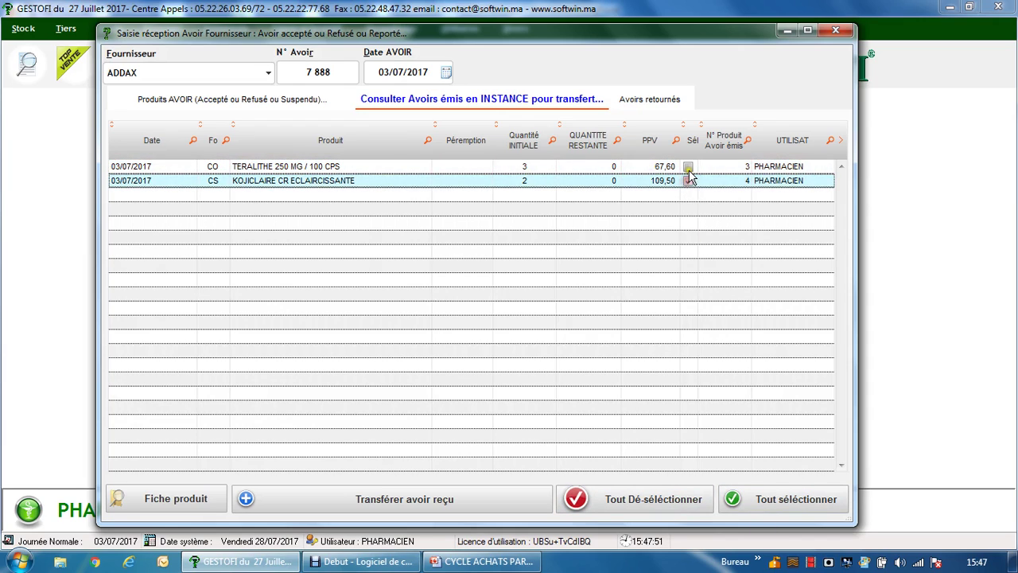
click(687, 166)
click(511, 501)
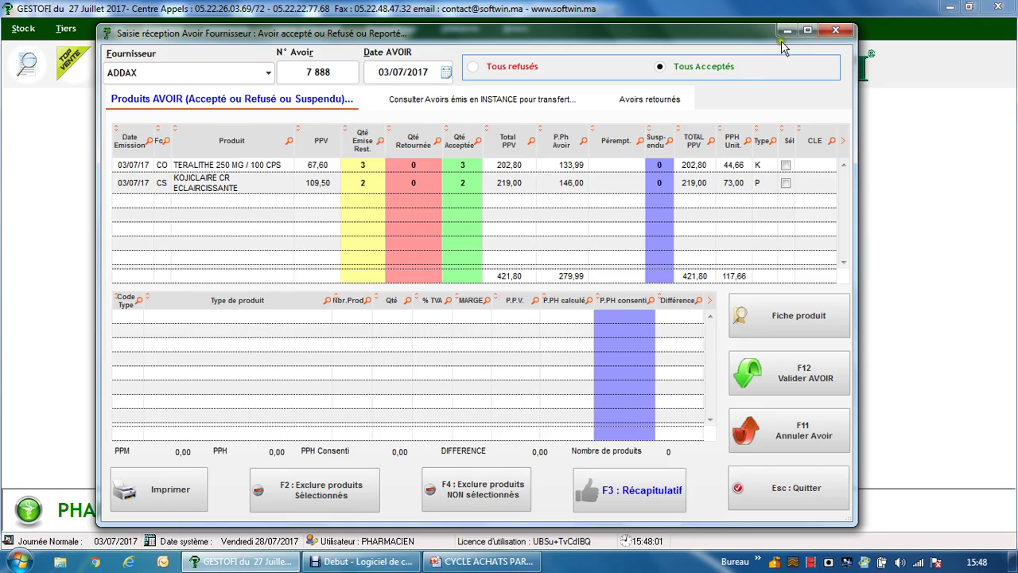
Maximize the credit note reception window and sort the product lines by issued quantity.
click(806, 30)
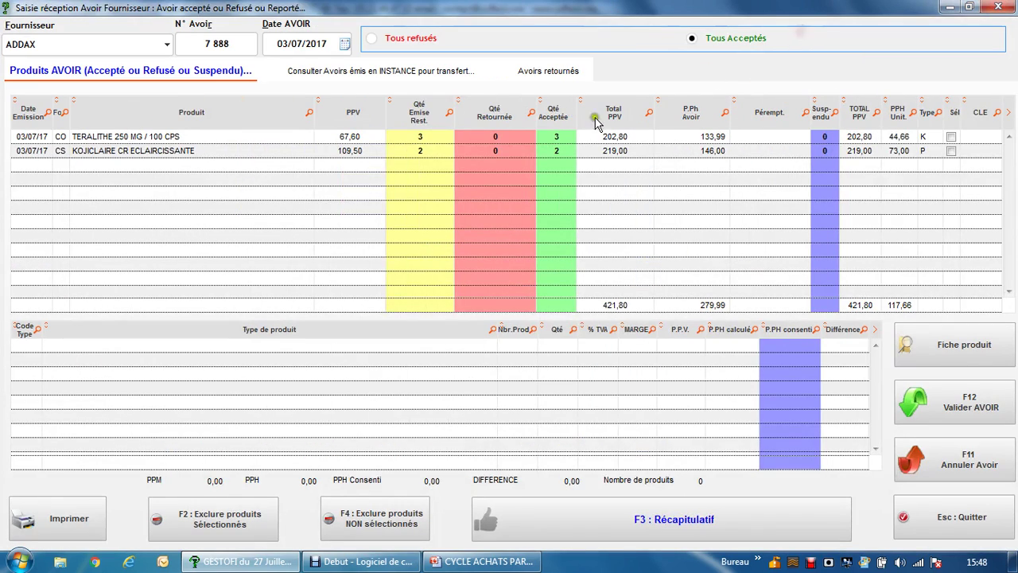
click(296, 135)
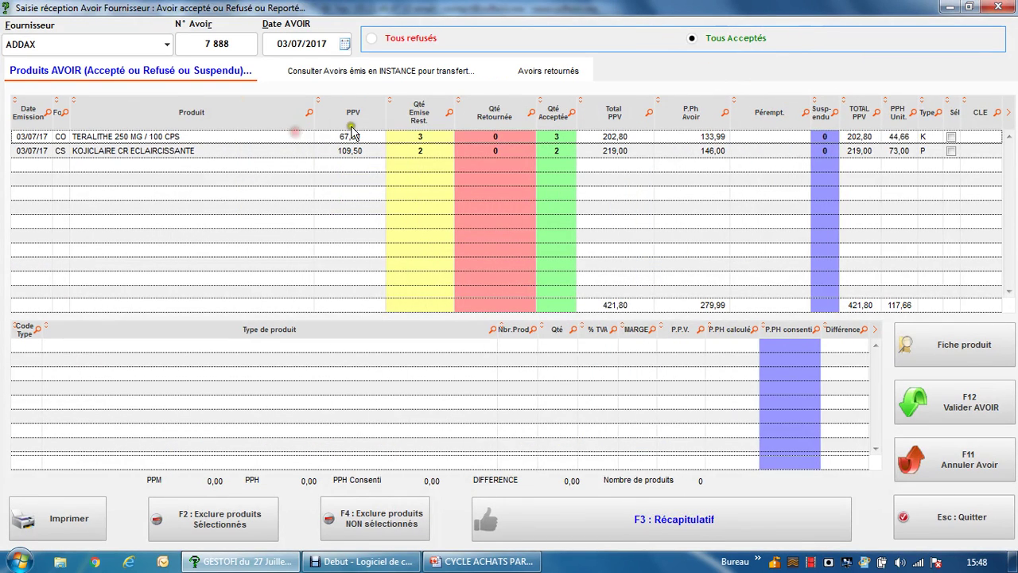
click(438, 123)
click(436, 126)
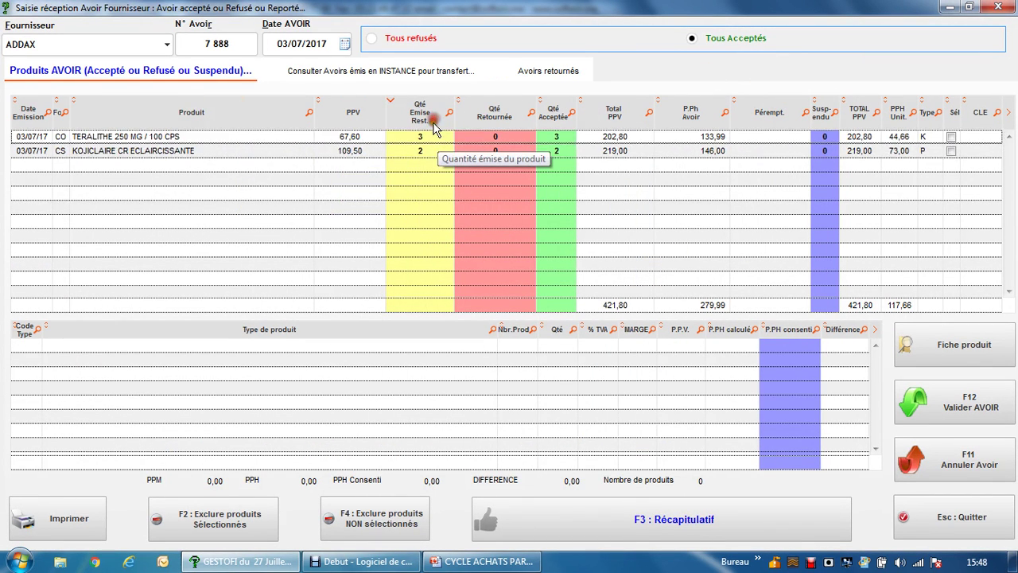
On the TERALITHE line, set the accepted quantity to 1 and the returned quantity to 1.
click(568, 140)
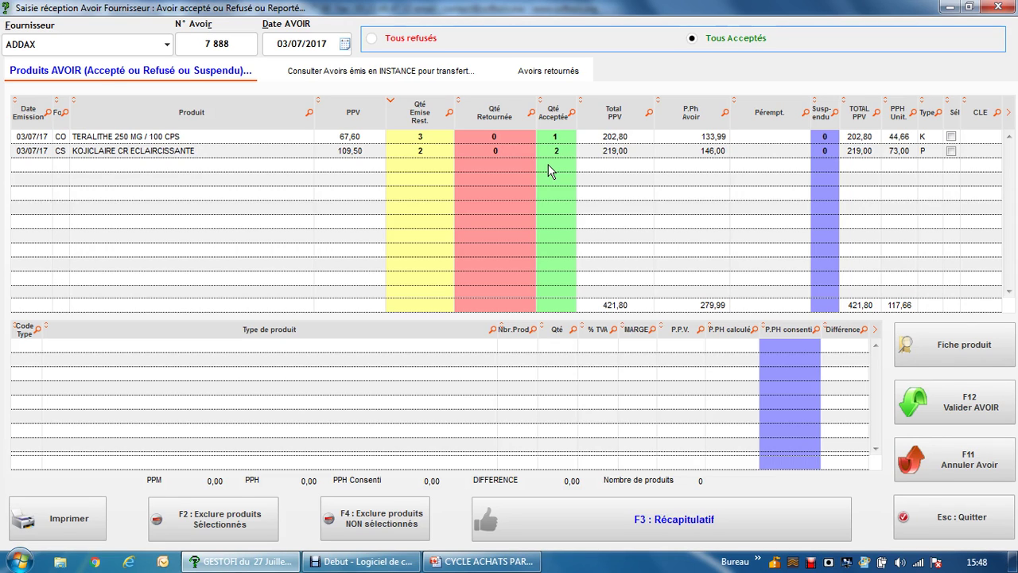
key(Return)
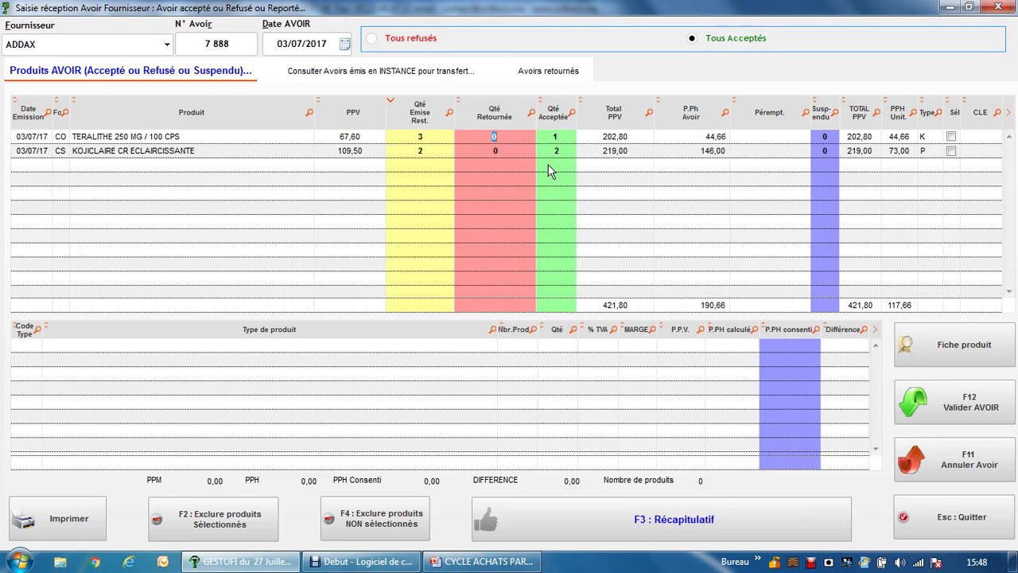
text(1)
key(Return)
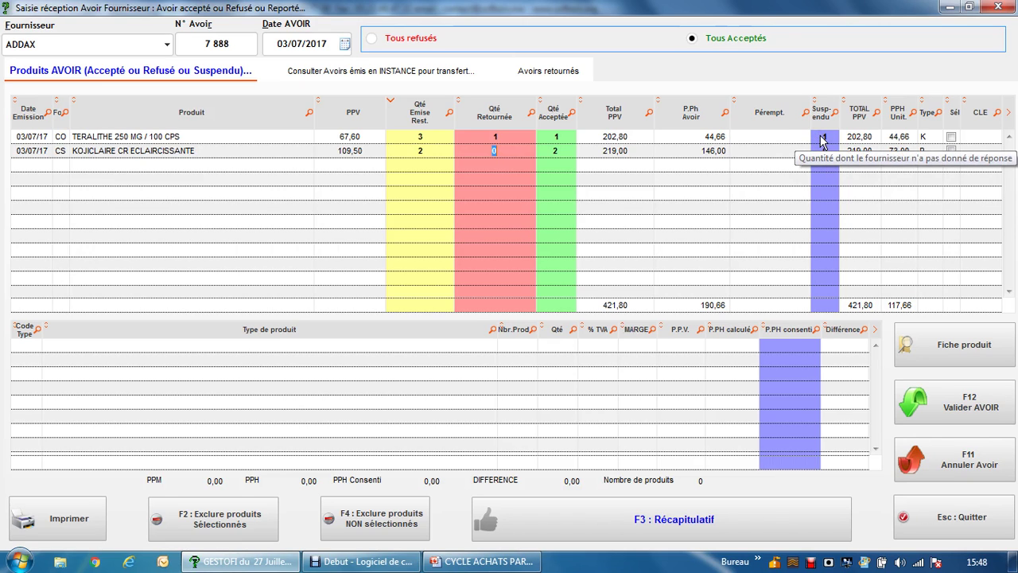
Generate the summary by product type for the received ADDAX credit note, then validate and confirm the credit note.
click(557, 151)
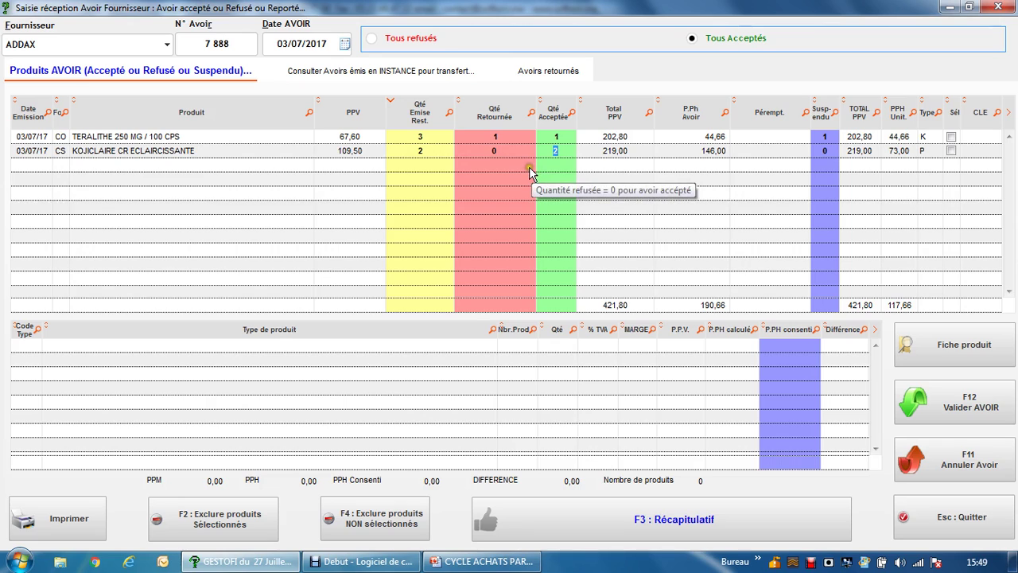
click(609, 518)
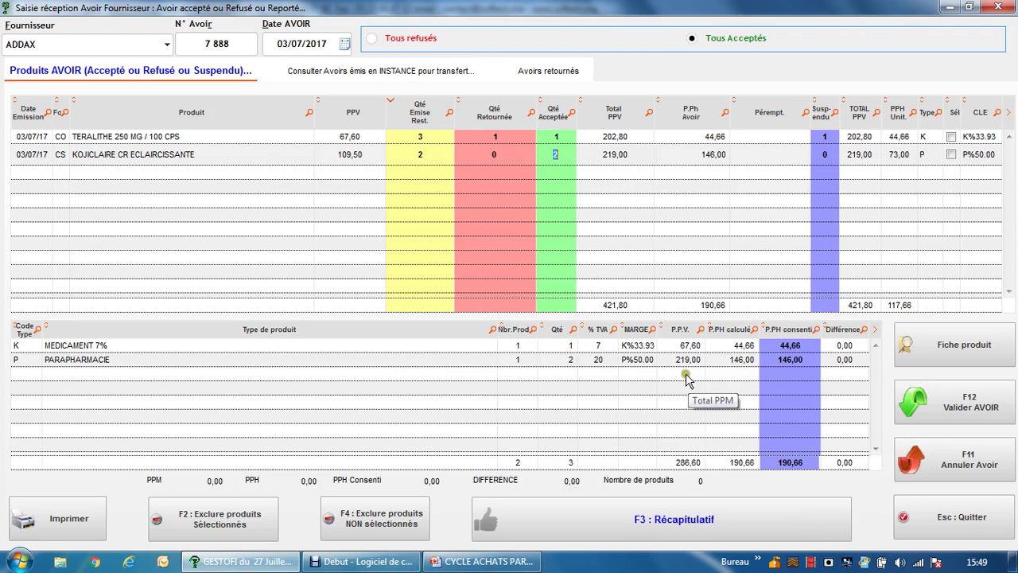
click(781, 345)
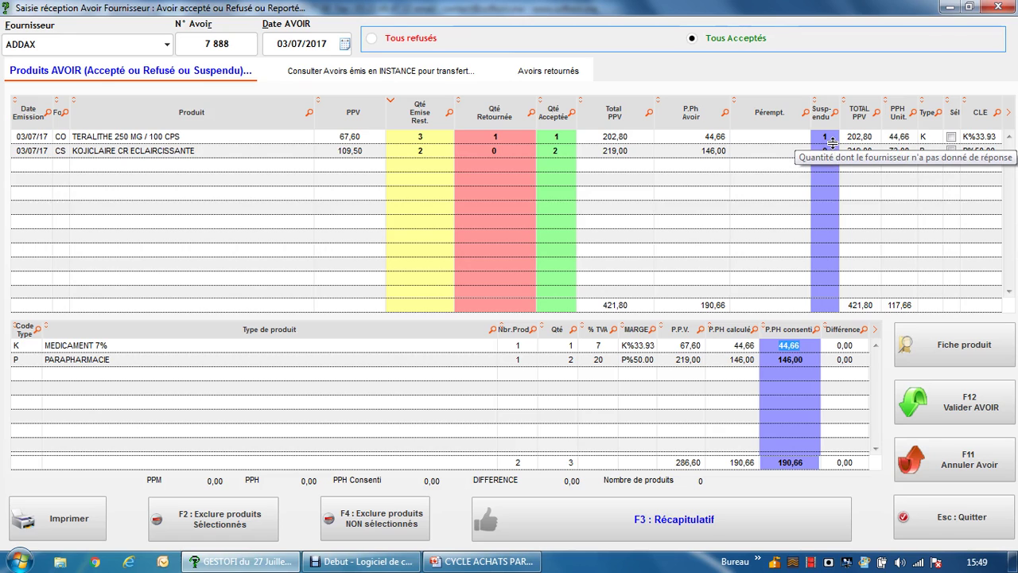
click(944, 407)
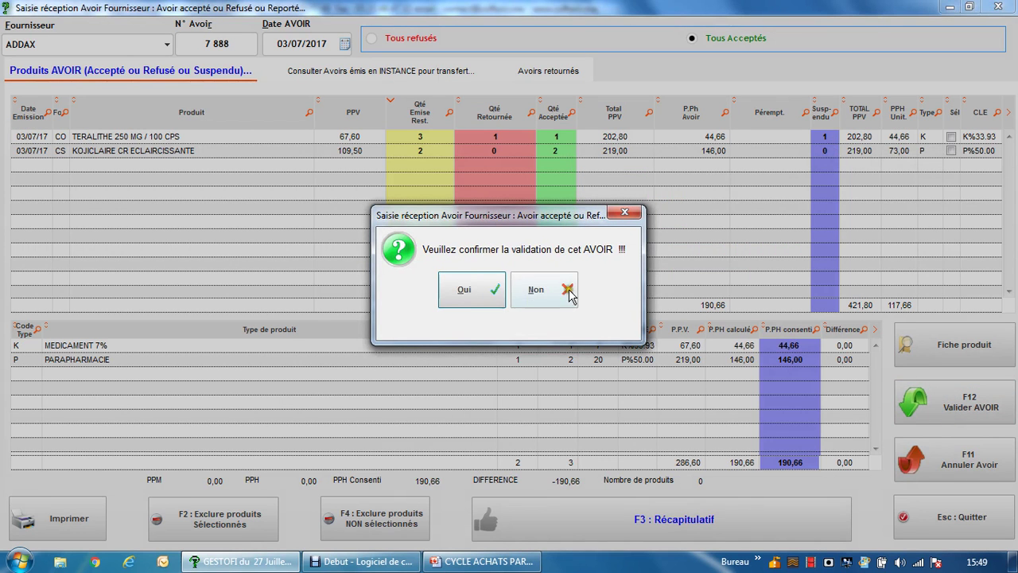
click(479, 289)
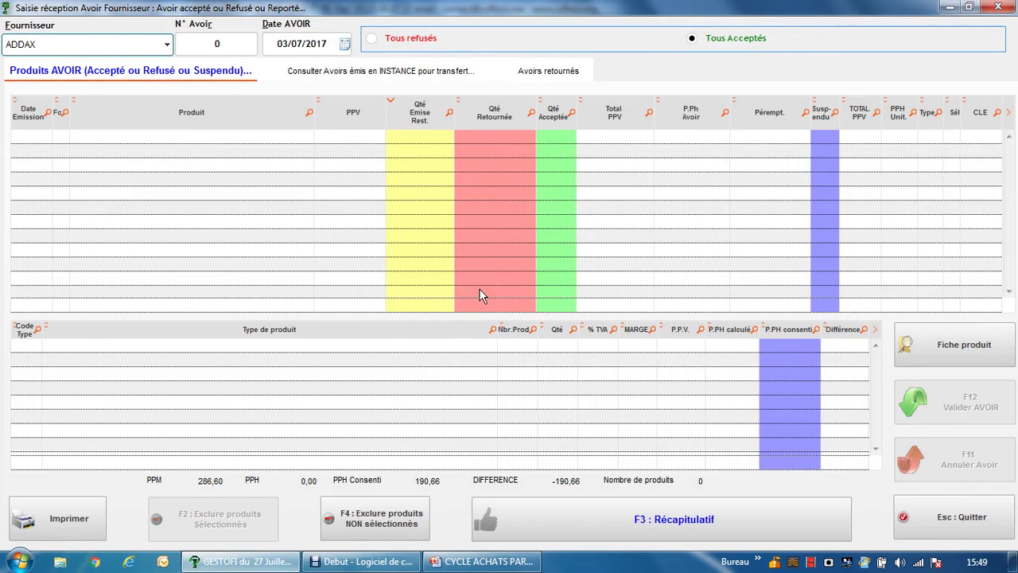
Try to display the issued credit notes pending transfer, then close the credit note reception window.
click(402, 70)
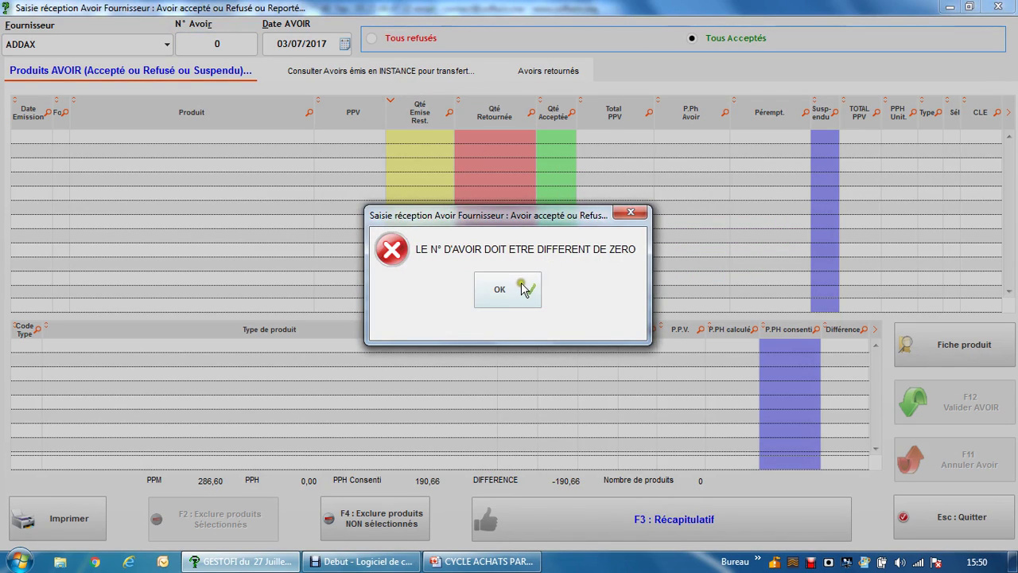
click(522, 288)
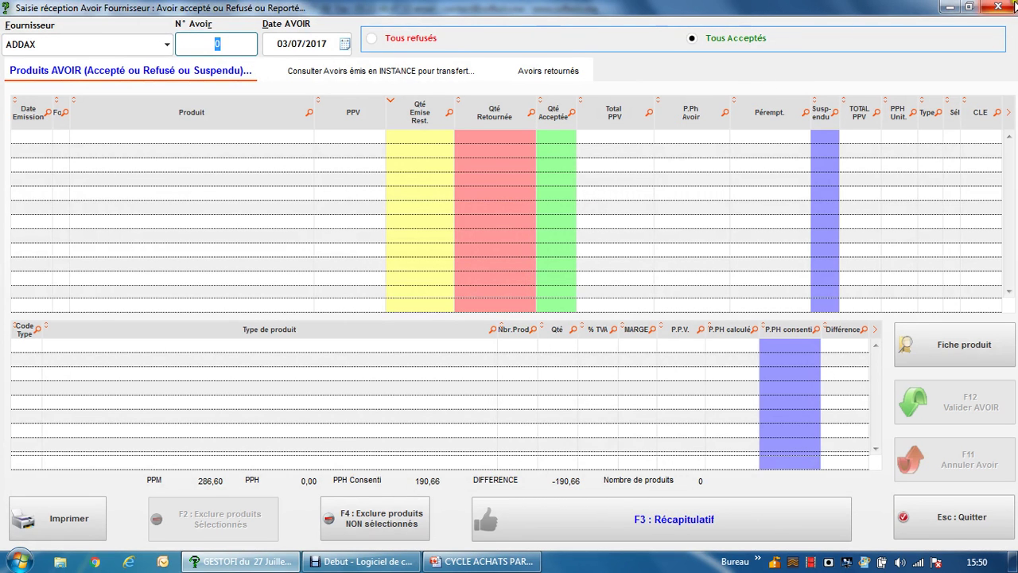
click(1012, 7)
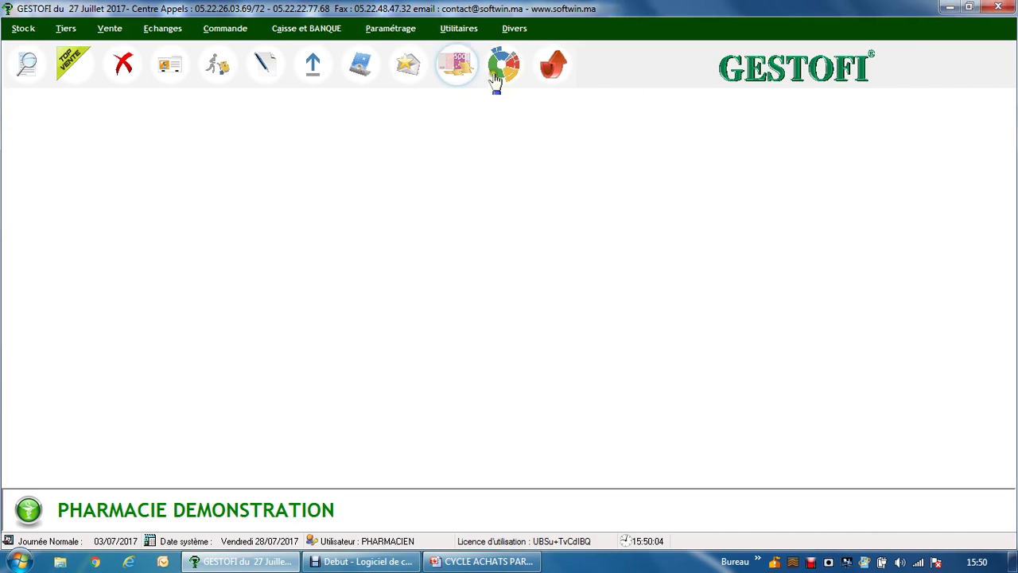
Consult the received credit notes for supplier ADDAX and examine the TERALITHE and KOJICLAIRE lines.
click(227, 30)
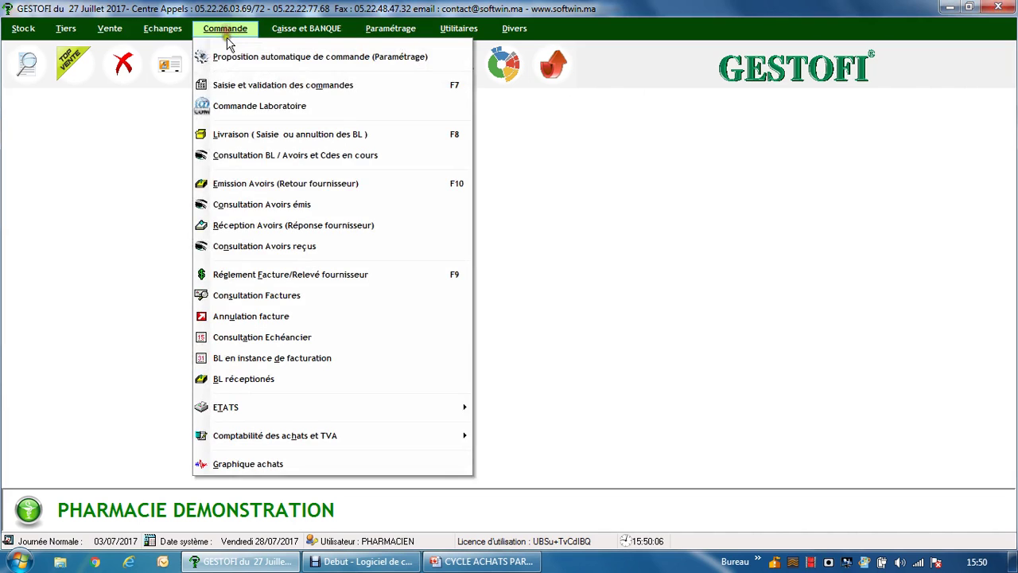
click(241, 247)
click(244, 70)
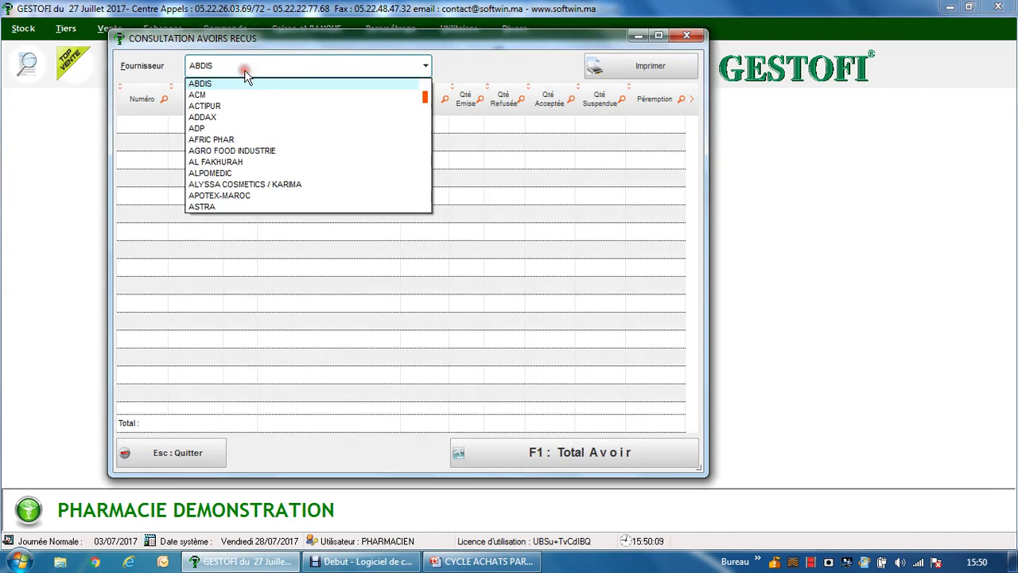
click(239, 119)
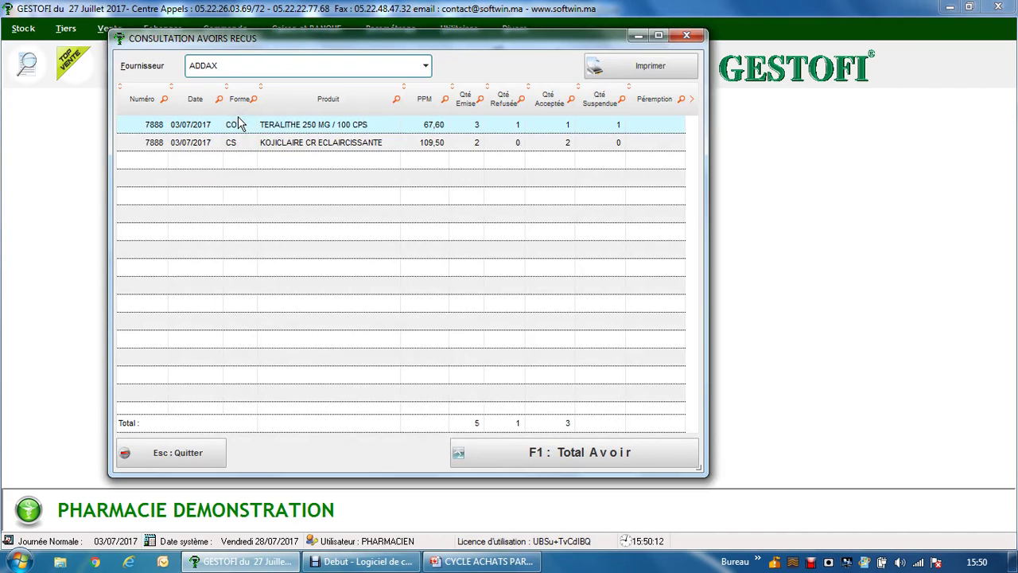
click(324, 142)
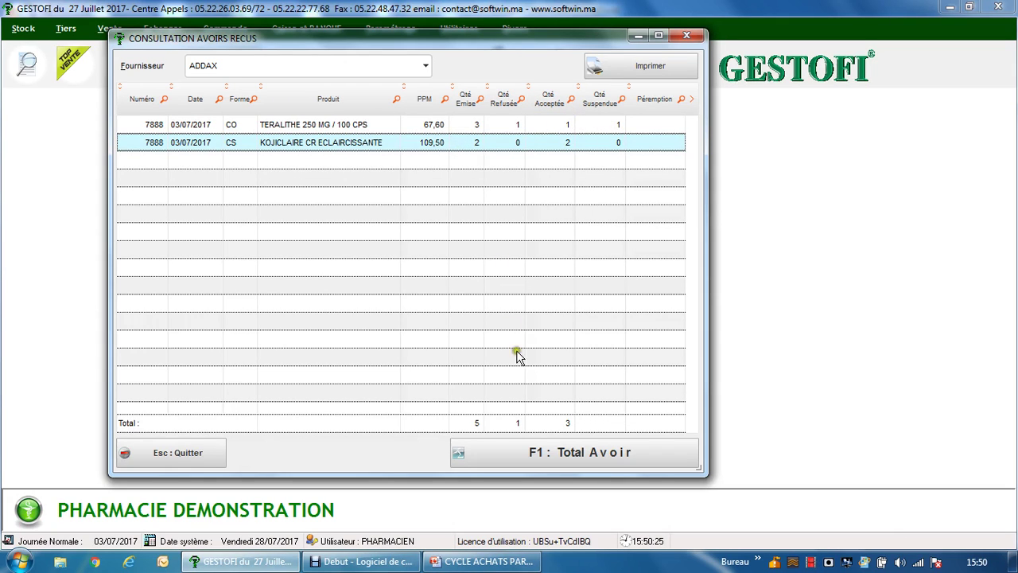
View the total of the received credit note, return to the TERALITHE line and close the consultation.
click(525, 458)
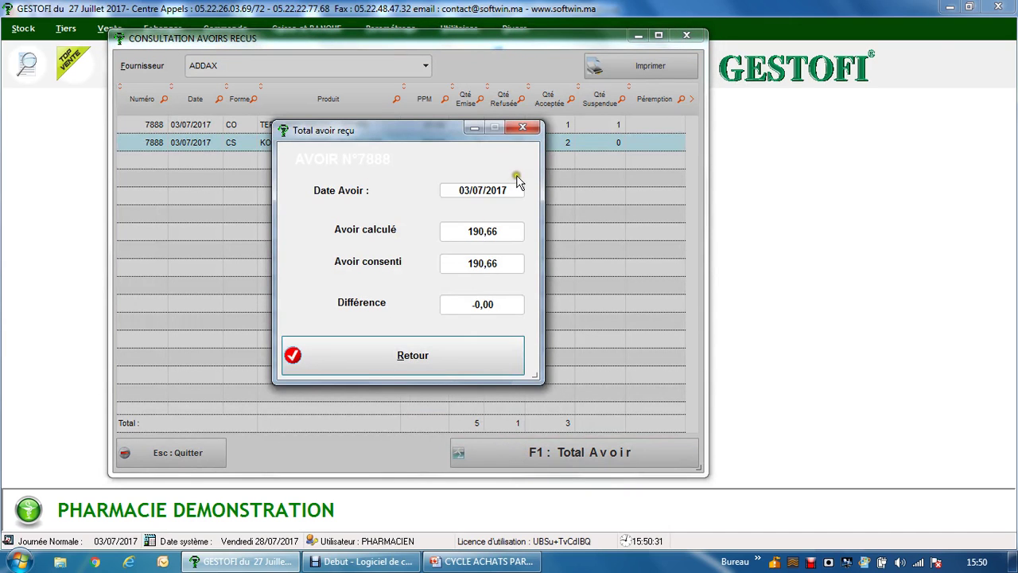
click(411, 362)
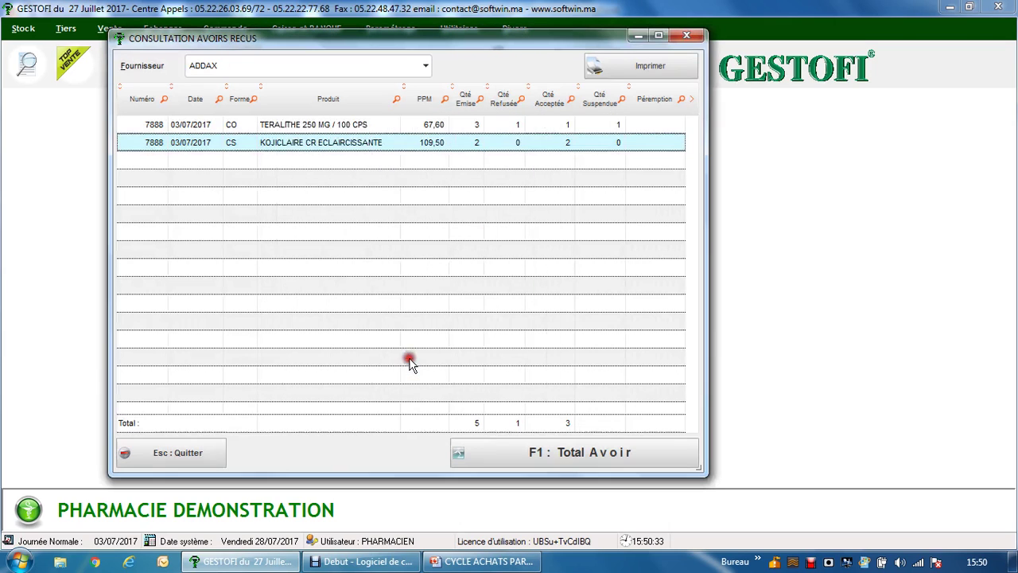
click(343, 130)
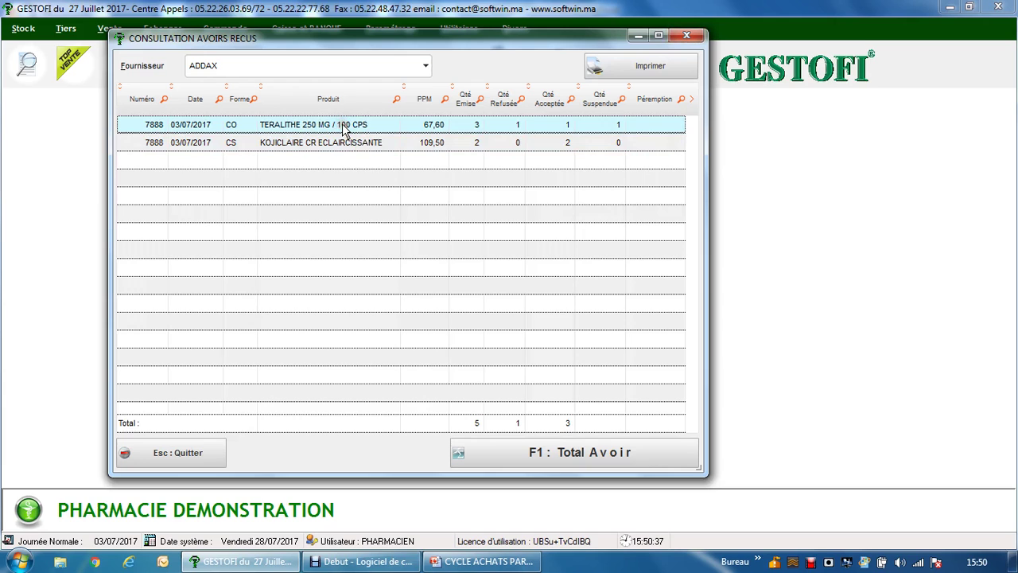
click(686, 35)
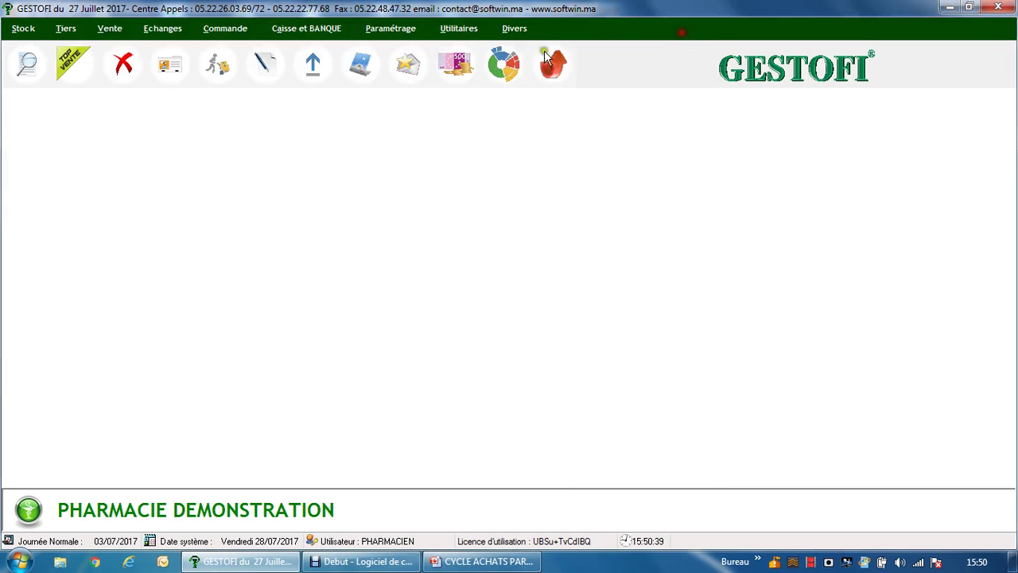
Try to find the product's stock record by searching for THERALIT and THERAL, then close the stock record window.
click(23, 70)
click(152, 74)
text(TE)
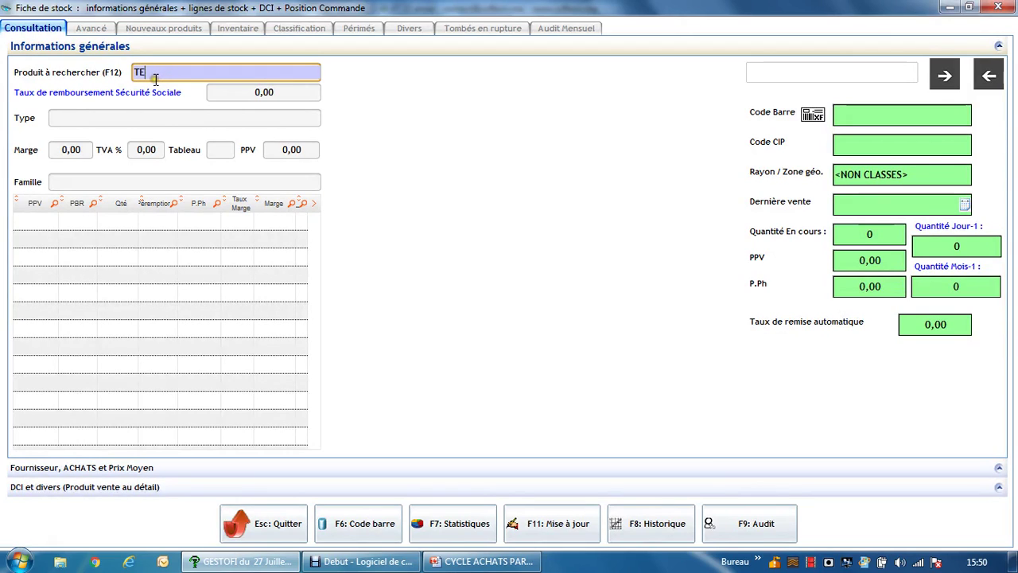
key(BackSpace)
text(HERALIT)
key(Return)
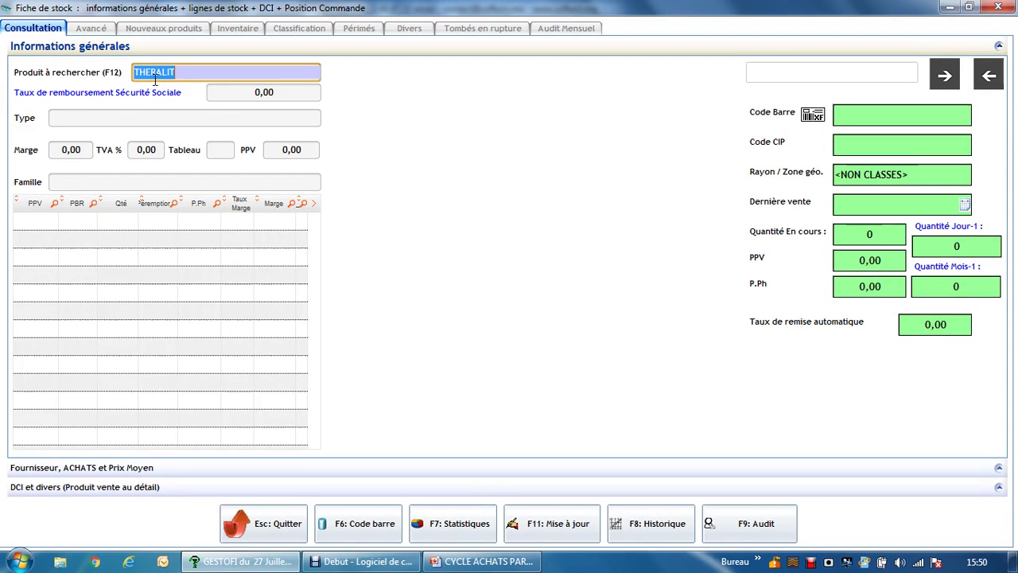
click(156, 78)
key(BackSpace)
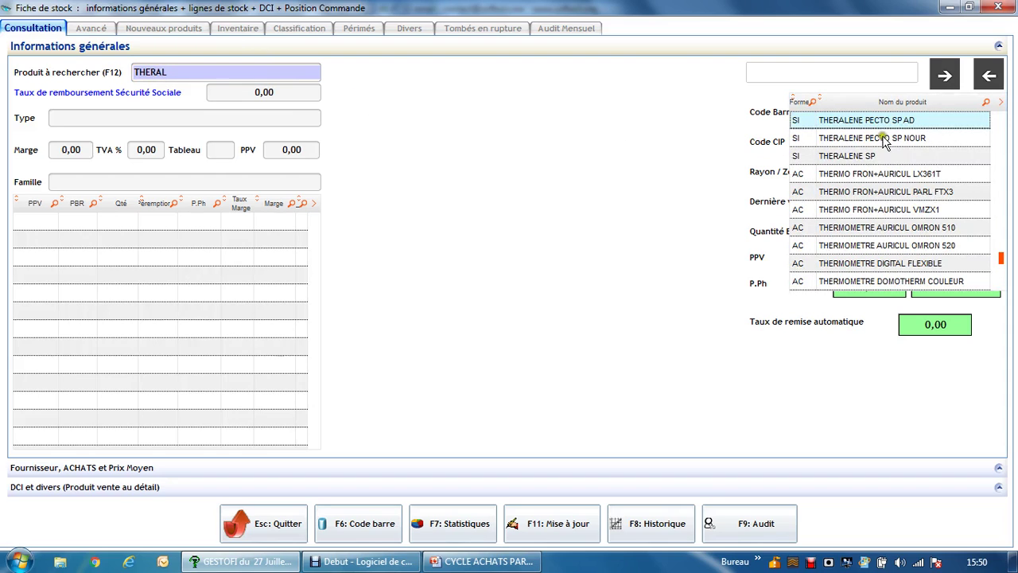
click(256, 72)
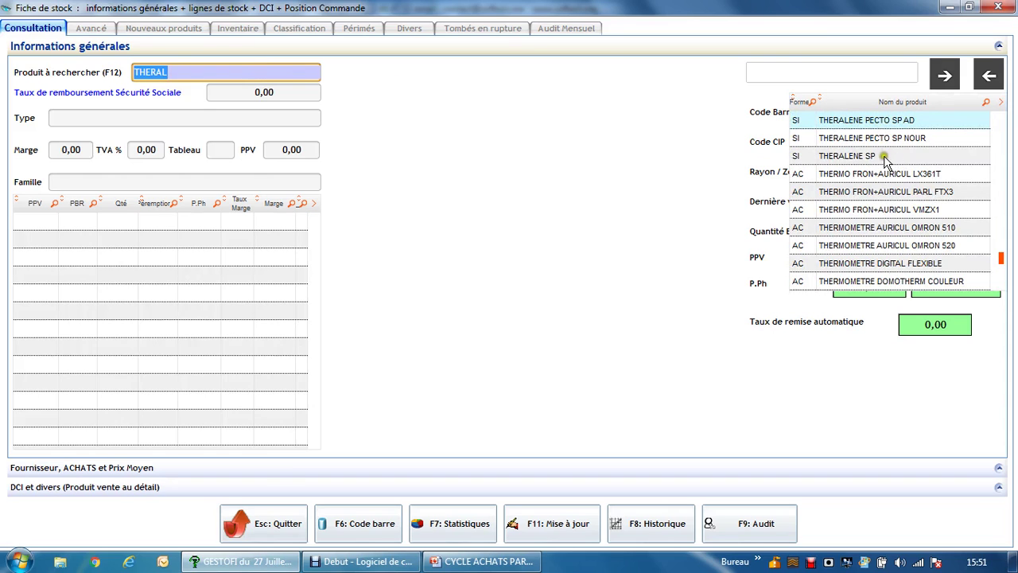
click(1000, 7)
Reopen the received credit notes for ADDAX to check the spelling of the TERALITHE product name, then close the window.
click(225, 29)
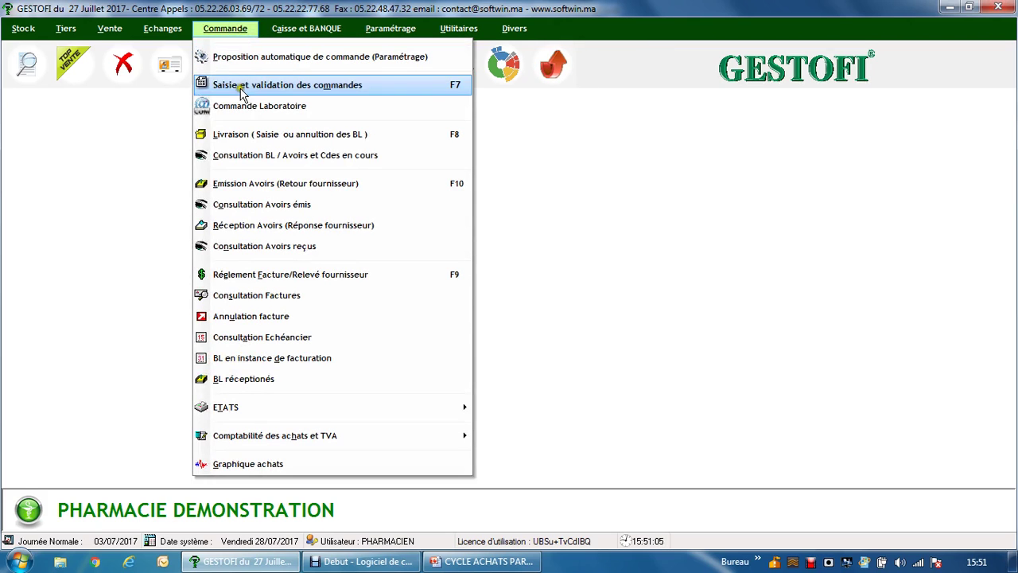
click(276, 247)
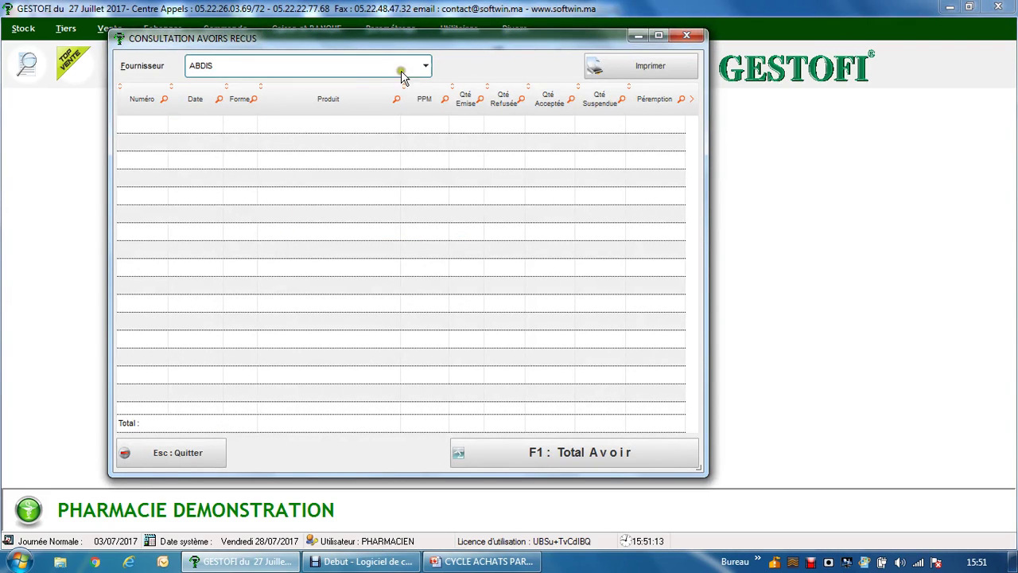
click(377, 71)
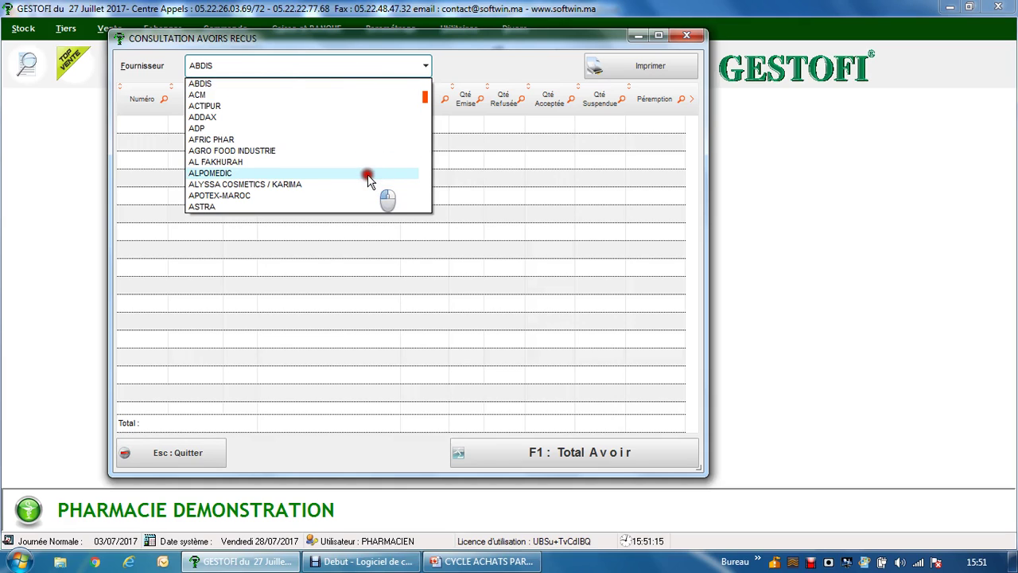
click(365, 117)
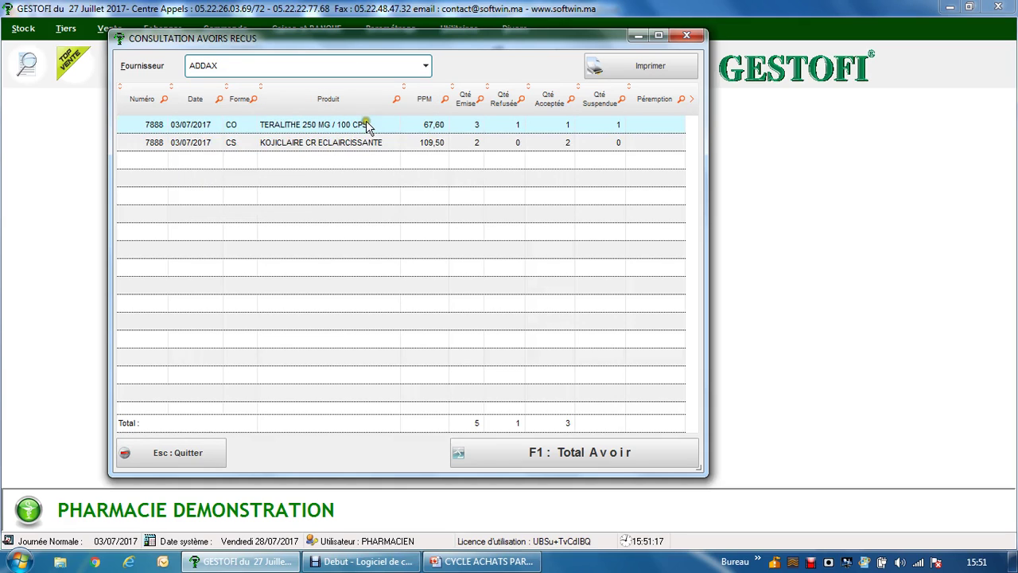
click(687, 36)
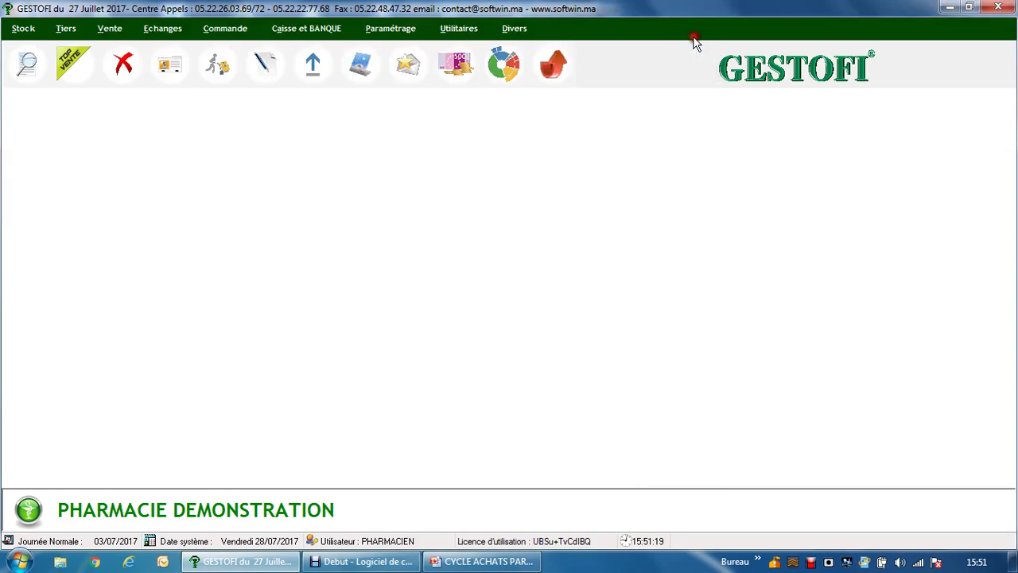
Search the stock records for TERAL and open the record of TERALITHE 250 MG / 100 CPS.
click(27, 67)
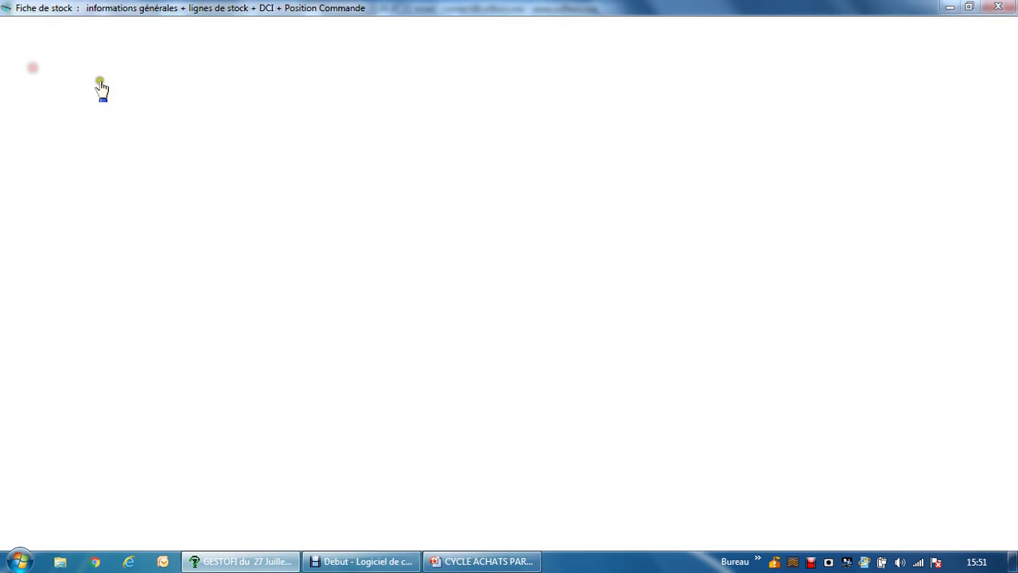
click(203, 71)
text(T)
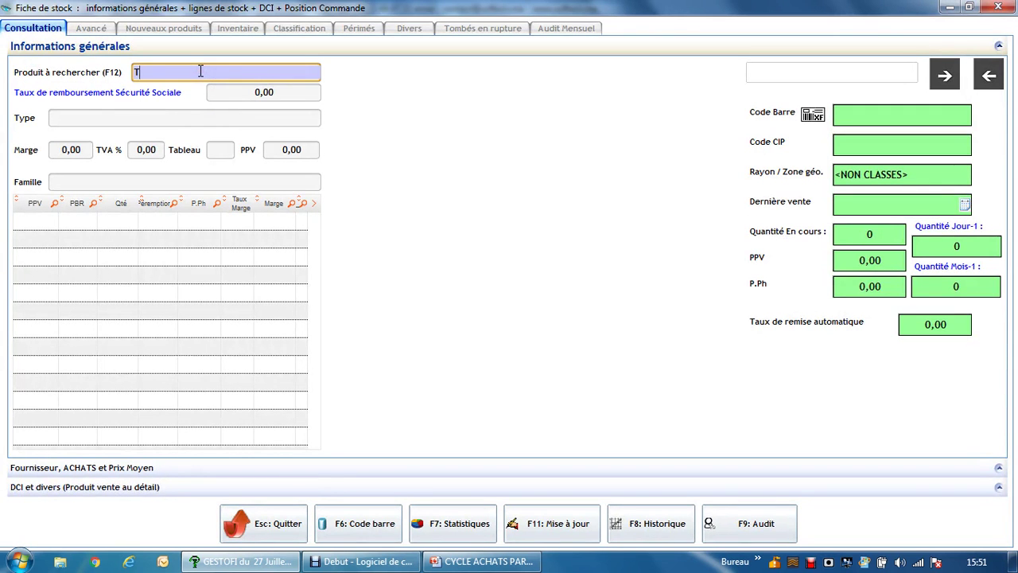
text(ERAL)
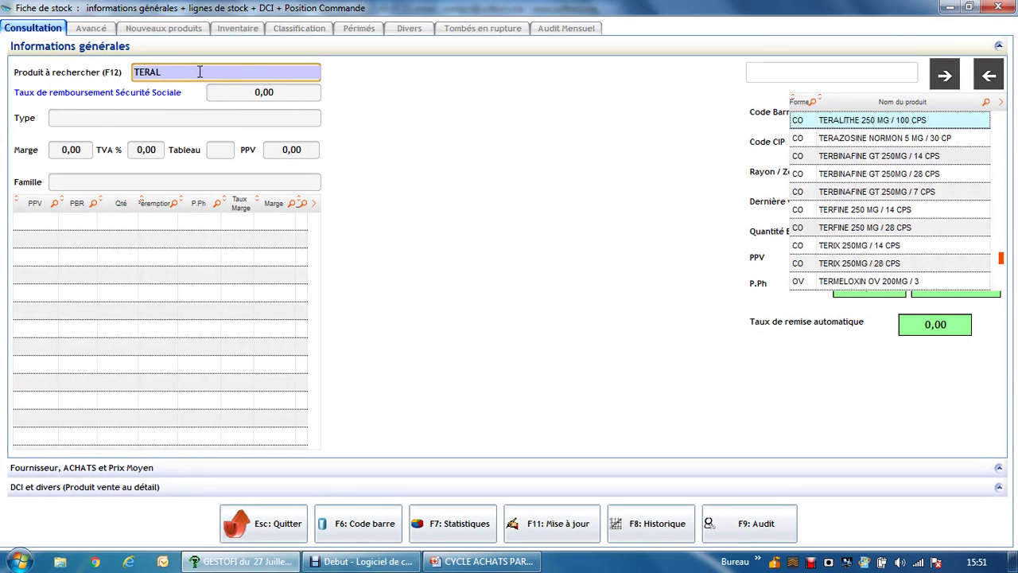
key(Return)
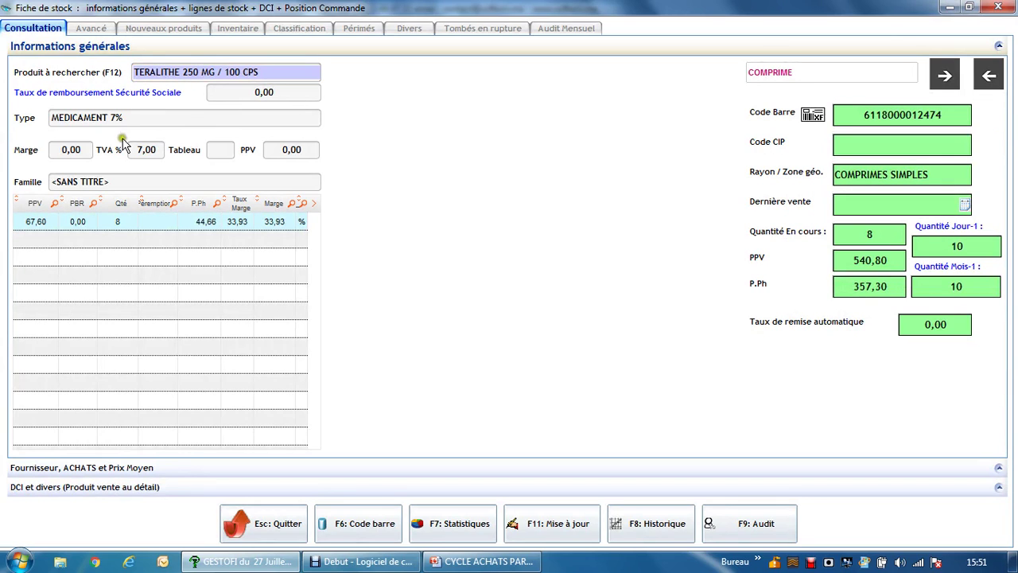
Examine TERALITHE's movement history from 01/01/2017 to 28/07/2017, including the supplier credit notes, then close the history and stock record.
click(667, 534)
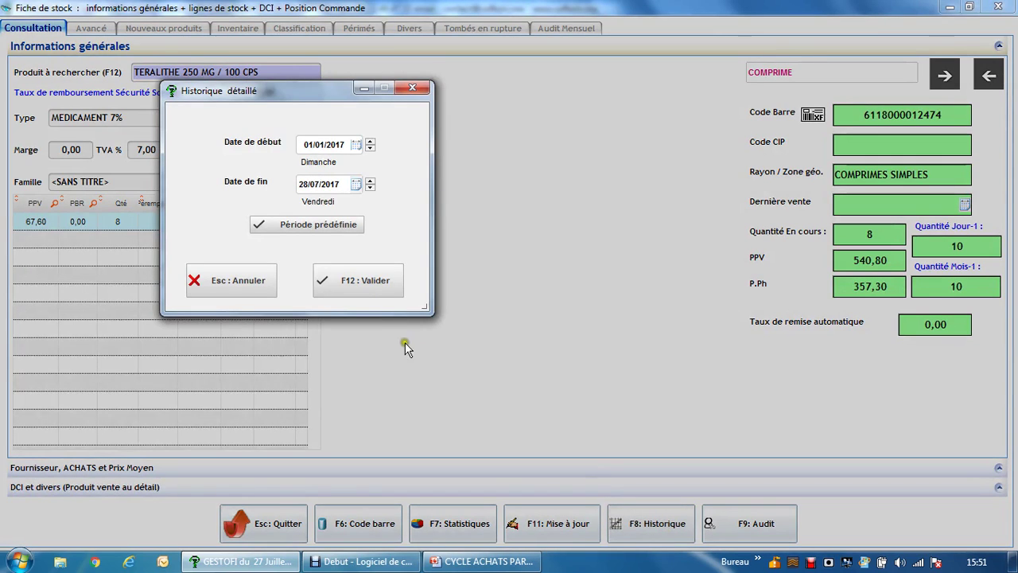
click(360, 289)
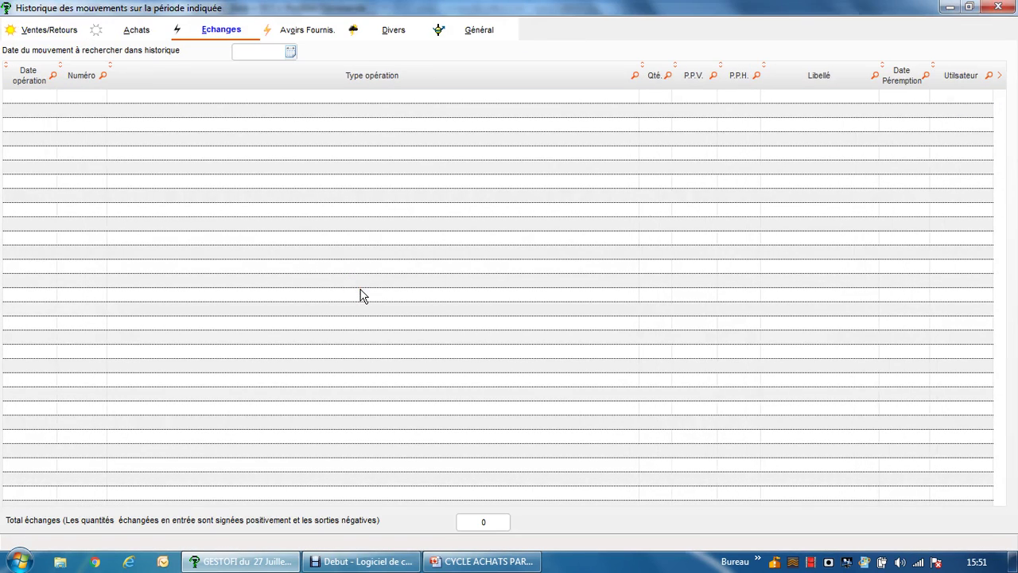
click(45, 30)
click(151, 32)
click(205, 34)
click(288, 34)
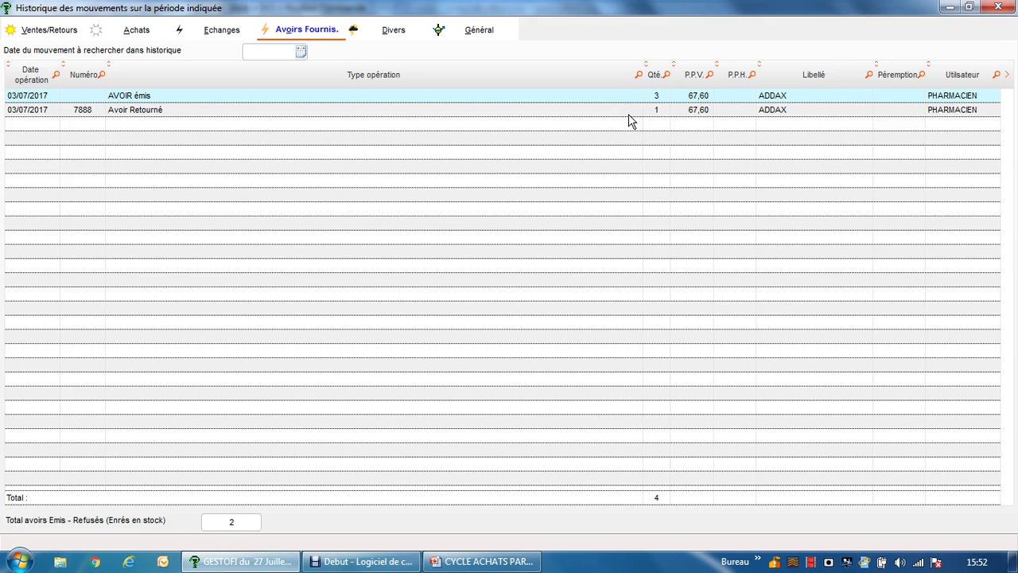
click(996, 8)
click(239, 283)
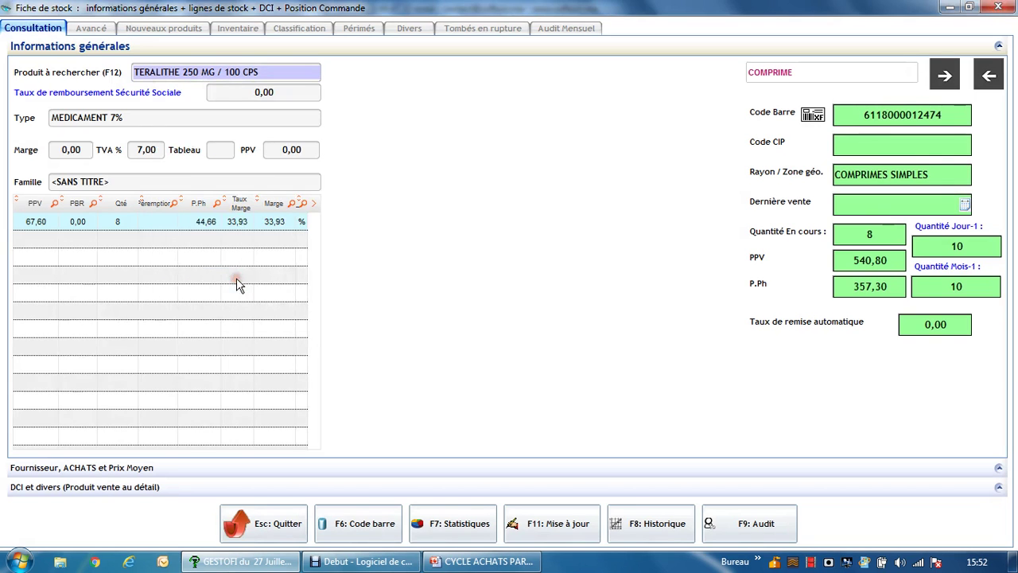
click(999, 8)
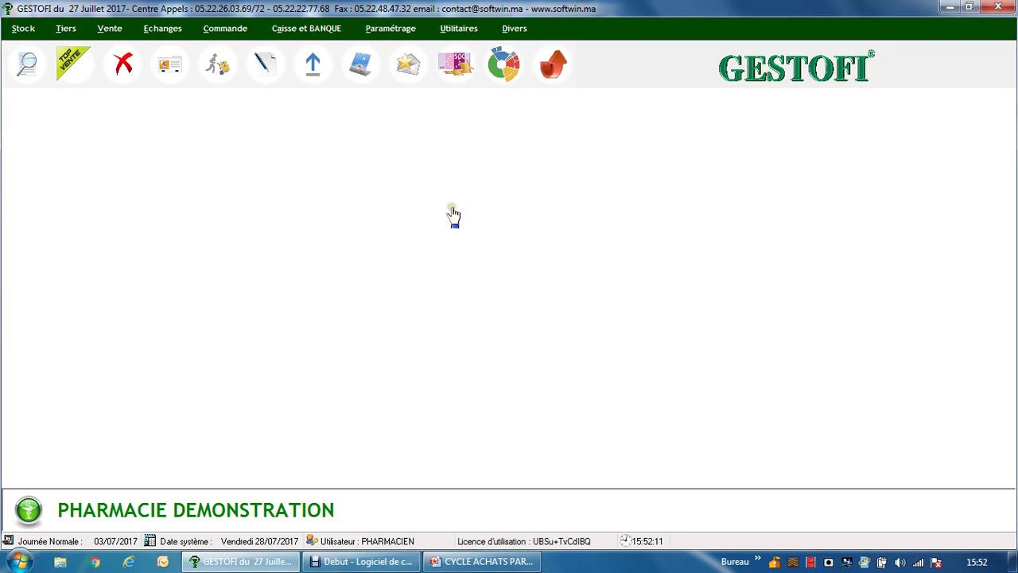